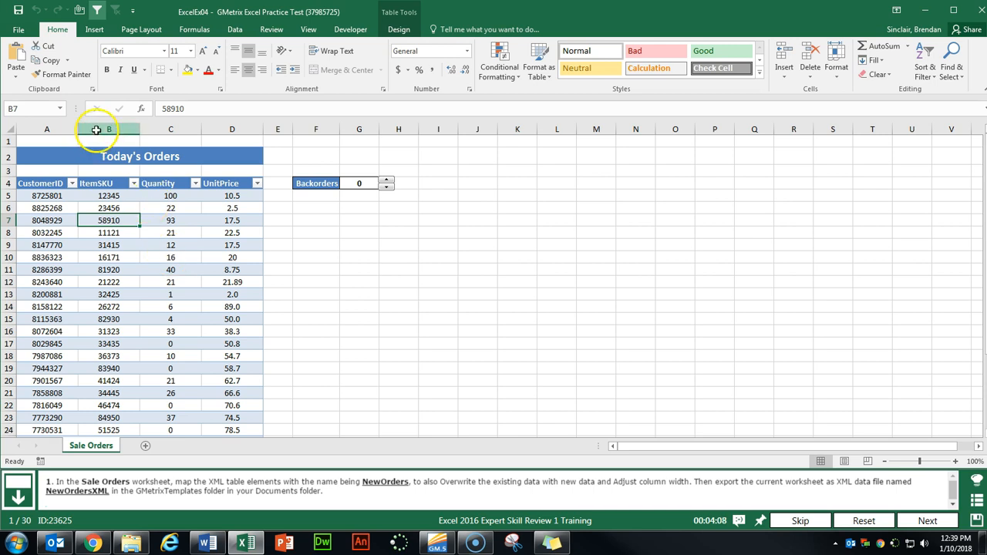
# - Enable the Developer tab with its XML commands through Customize the Ribbon
pyautogui.click(359, 31)
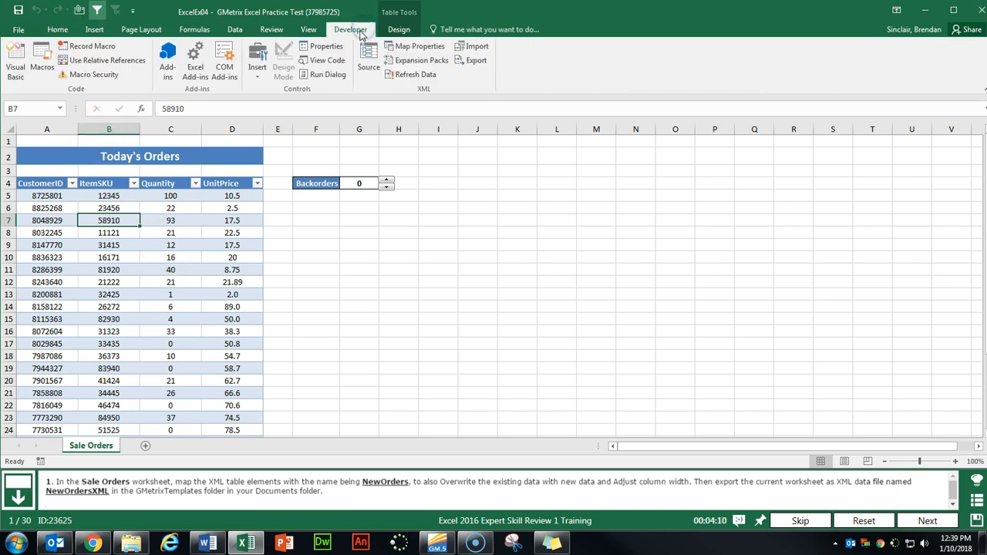
pyautogui.rightClick(339, 37)
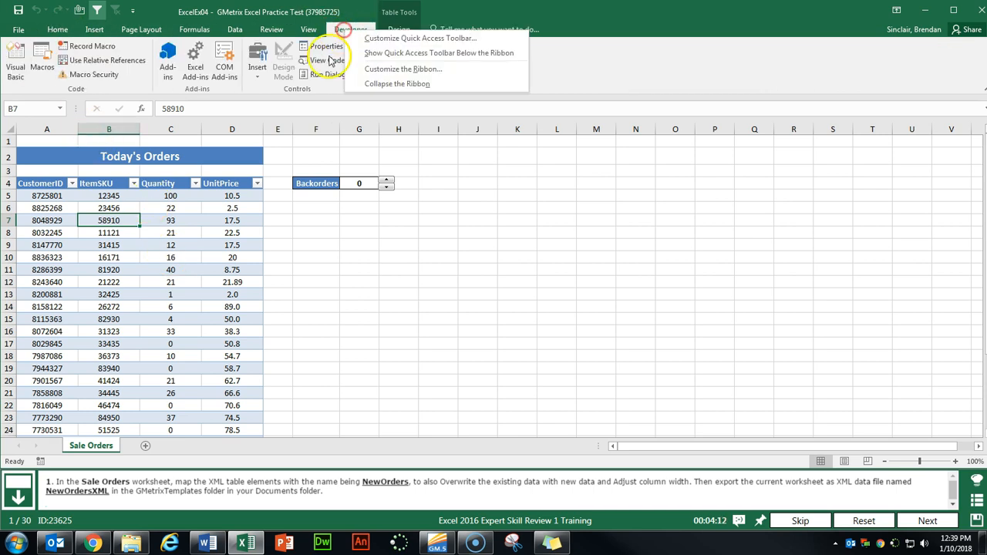
pyautogui.click(486, 75)
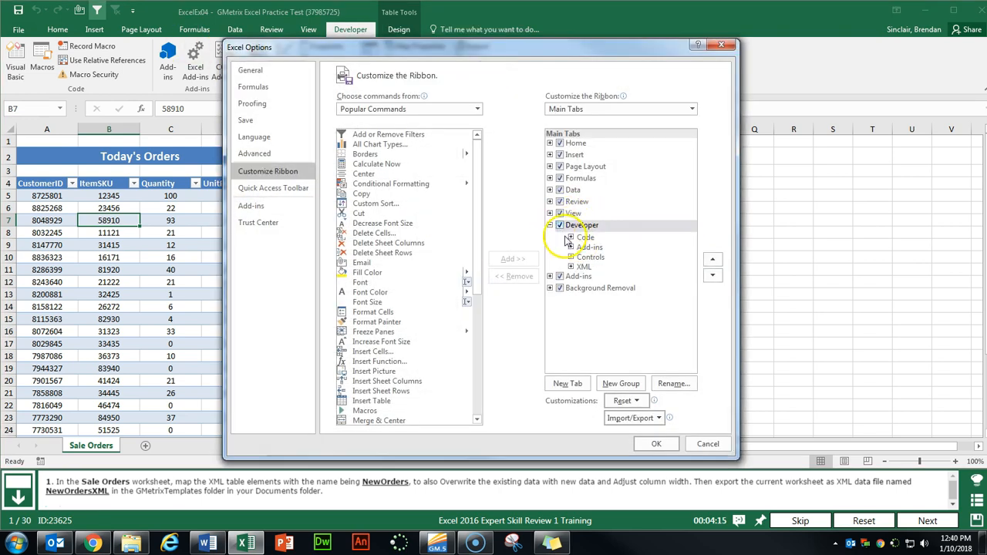
pyautogui.click(654, 445)
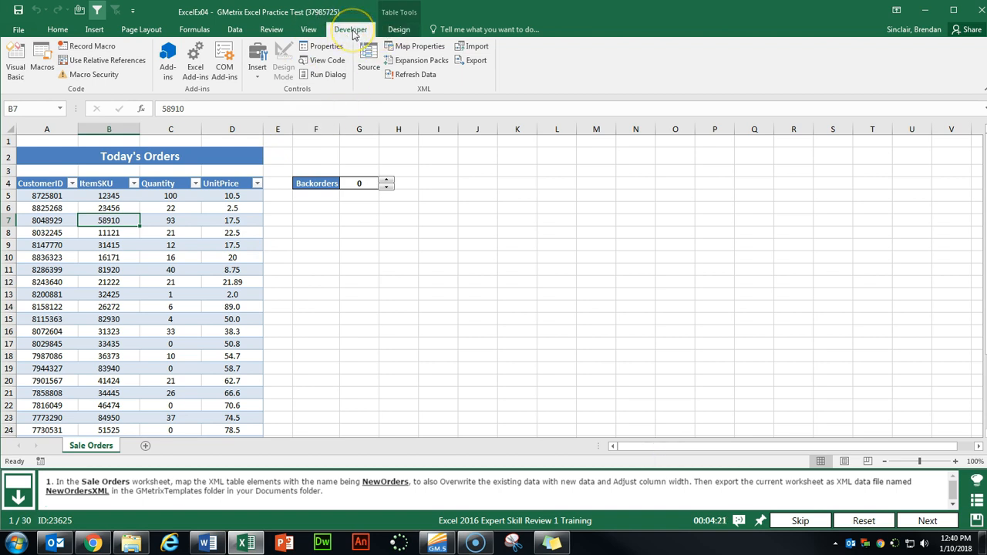
# - In Map Properties, name the map NewOrders and tick Adjust column width and Overwrite existing data
pyautogui.click(417, 45)
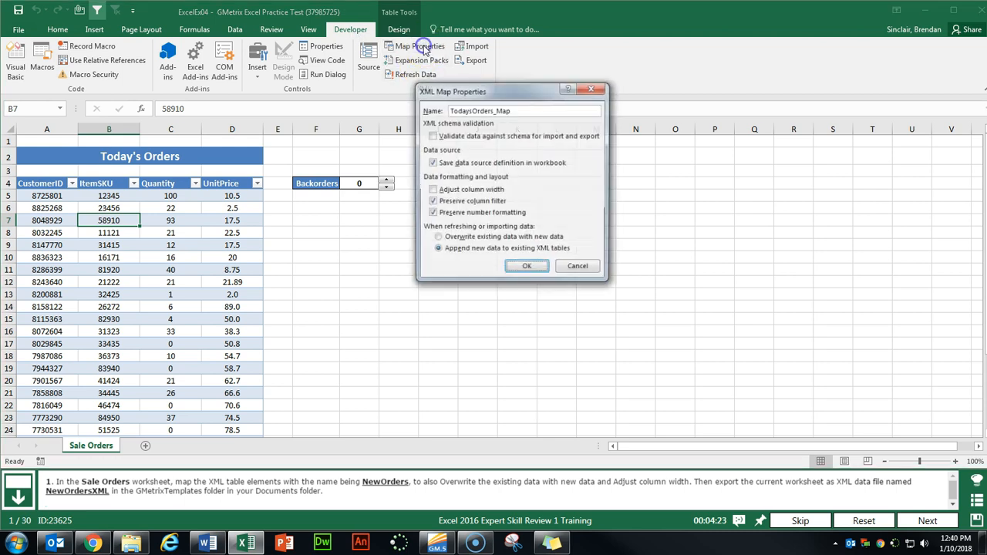
pyautogui.doubleClick(528, 109)
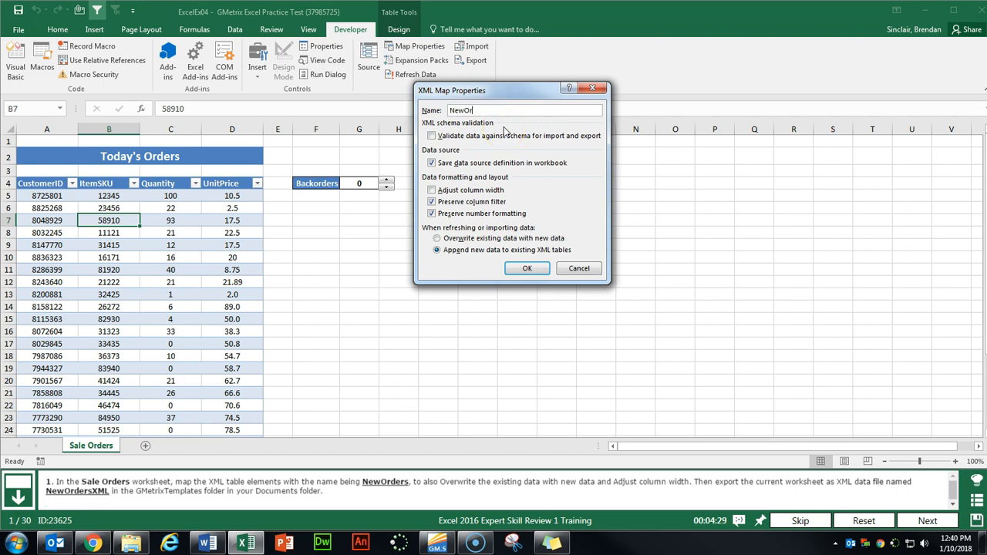
pyautogui.click(432, 191)
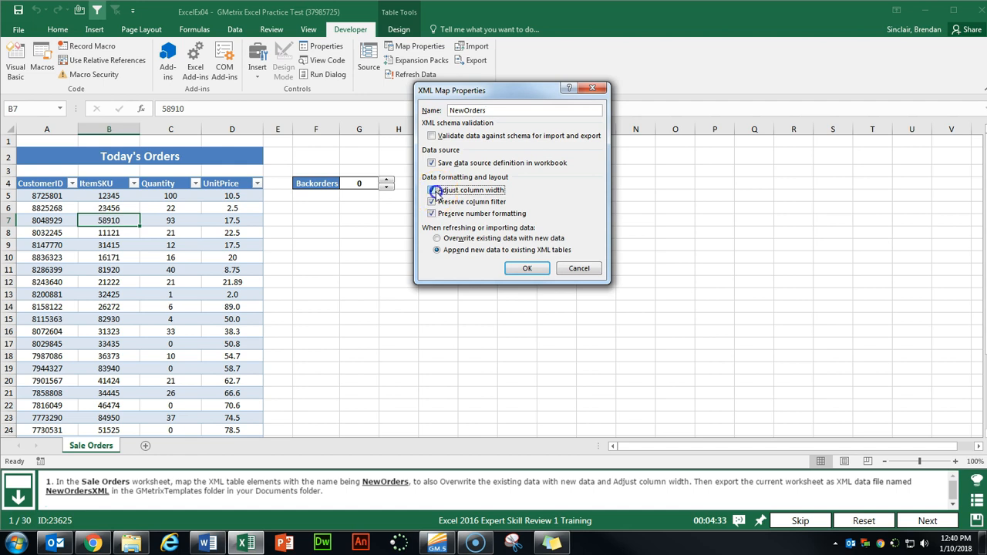
pyautogui.click(439, 239)
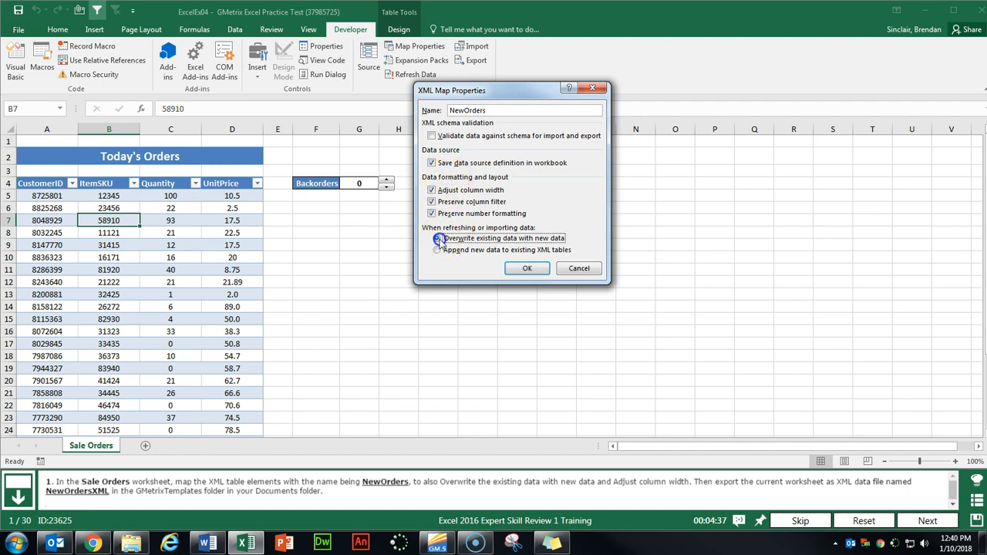
pyautogui.click(526, 269)
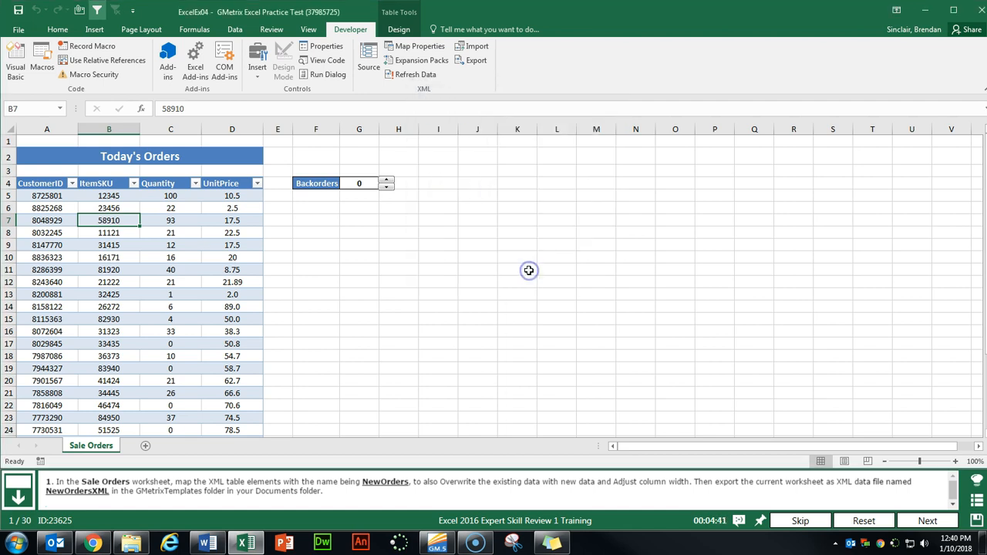
pyautogui.click(521, 251)
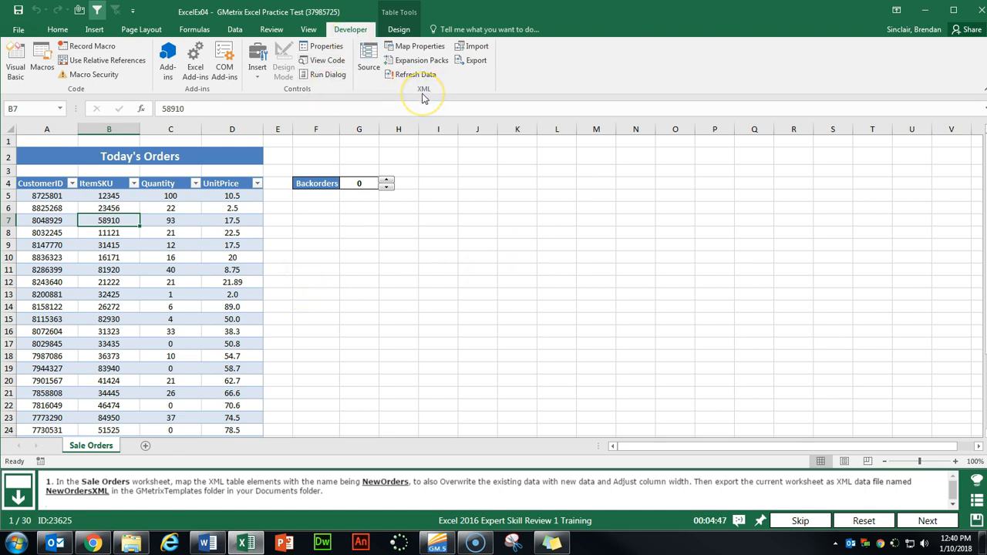
# - Export the XML data as NewOrdersXML into Documents\GMetrixTemplates, then go to the next task
pyautogui.click(476, 61)
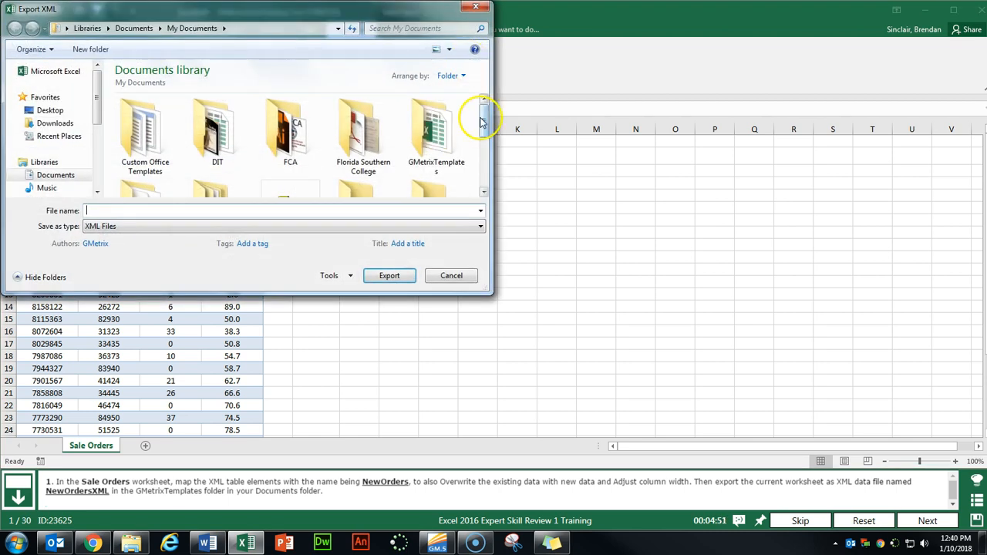
pyautogui.scroll(-1, 486, 115)
pyautogui.doubleClick(440, 108)
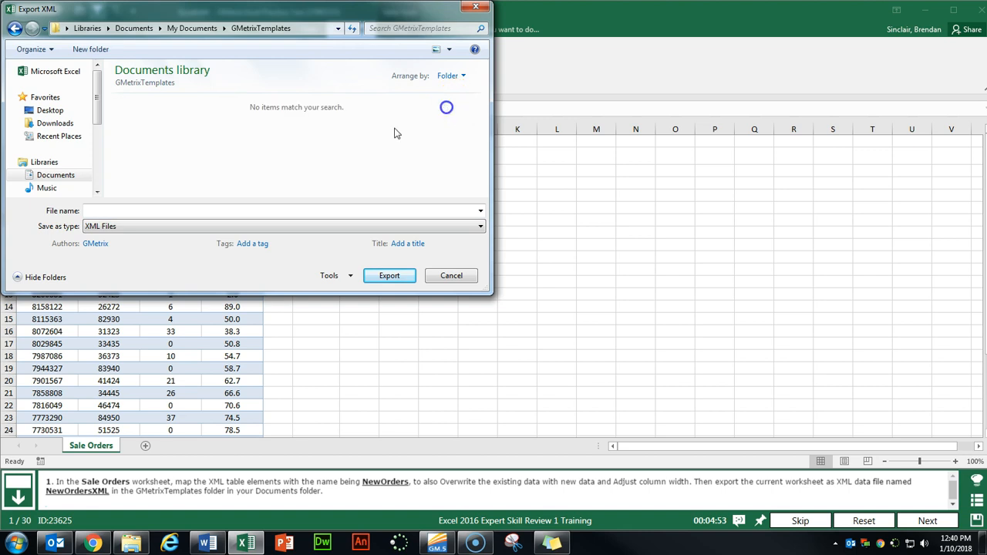
pyautogui.click(209, 209)
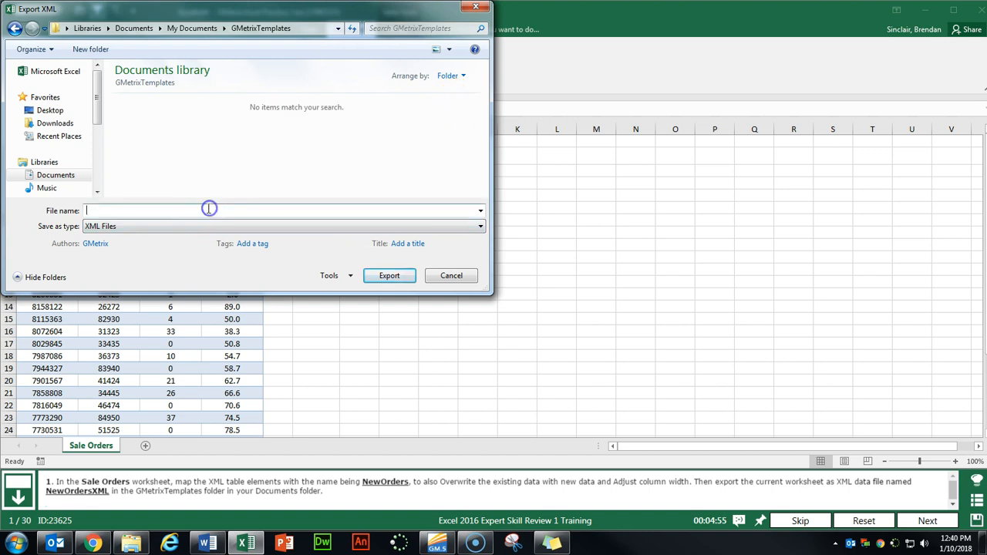
pyautogui.write('NewOrdersXML')
pyautogui.click(390, 275)
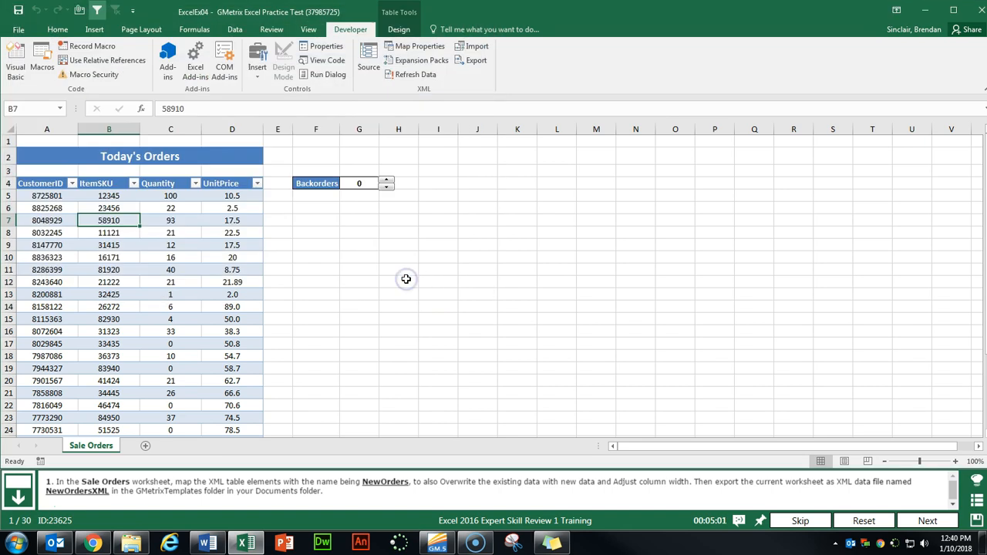
pyautogui.click(927, 521)
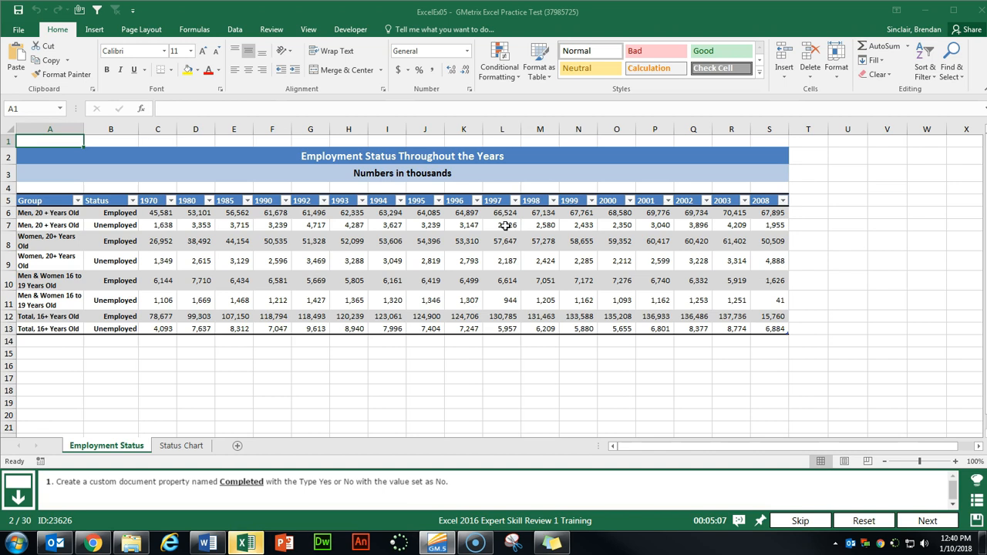
# - Open the workbook's Advanced Properties dialog on the Custom tab
pyautogui.click(18, 29)
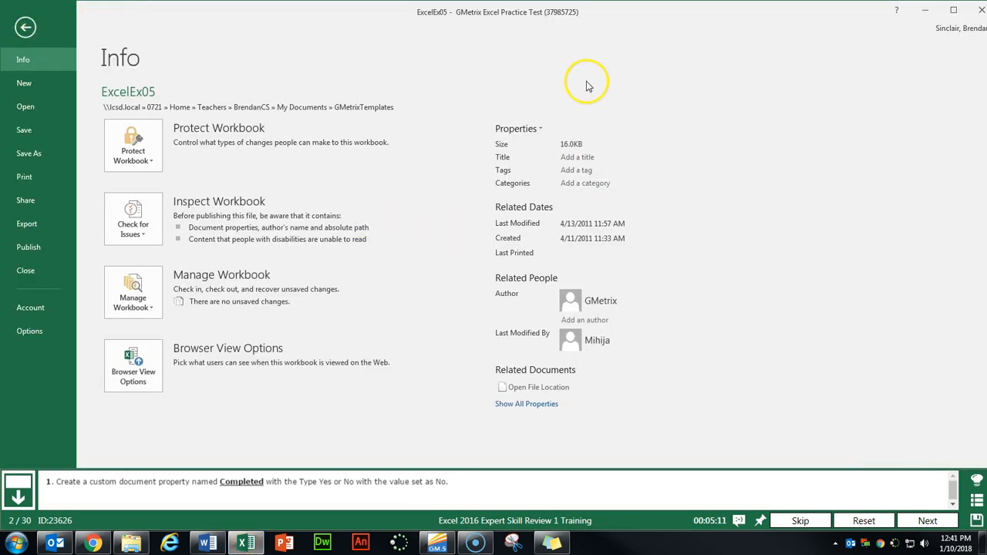
pyautogui.click(530, 133)
pyautogui.click(577, 165)
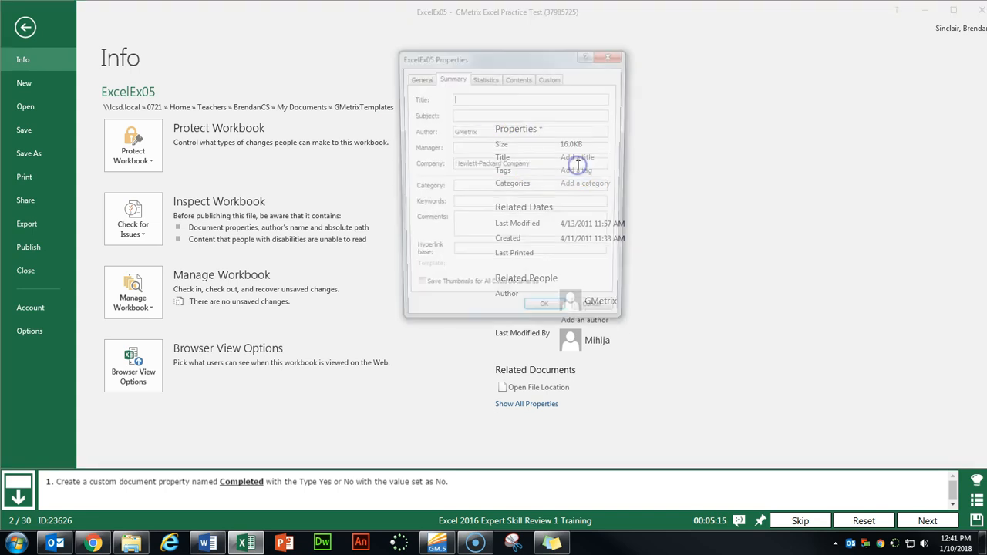
pyautogui.click(551, 78)
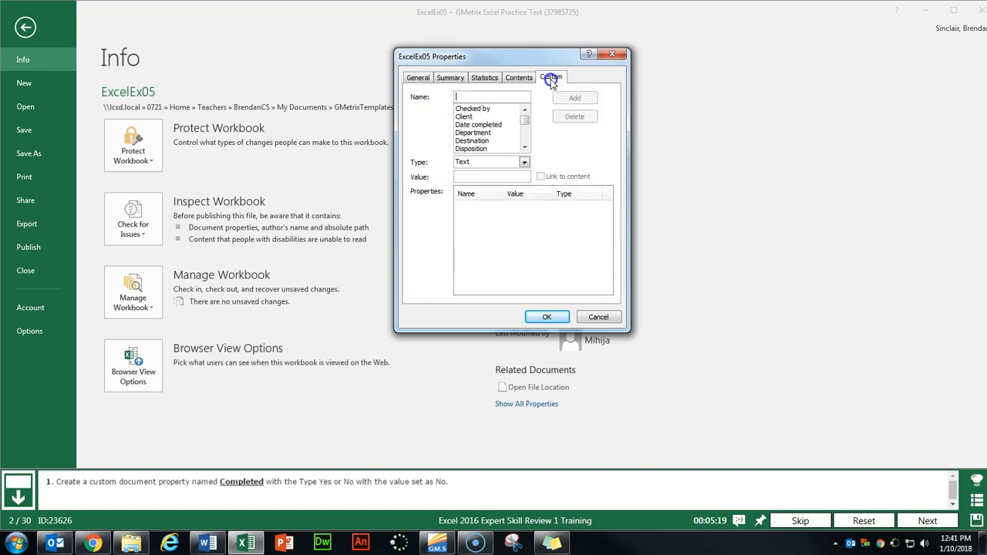
# - Add the custom property Completed, type Yes or no, value No, then go to the next task
pyautogui.click(520, 94)
pyautogui.press('Tab')
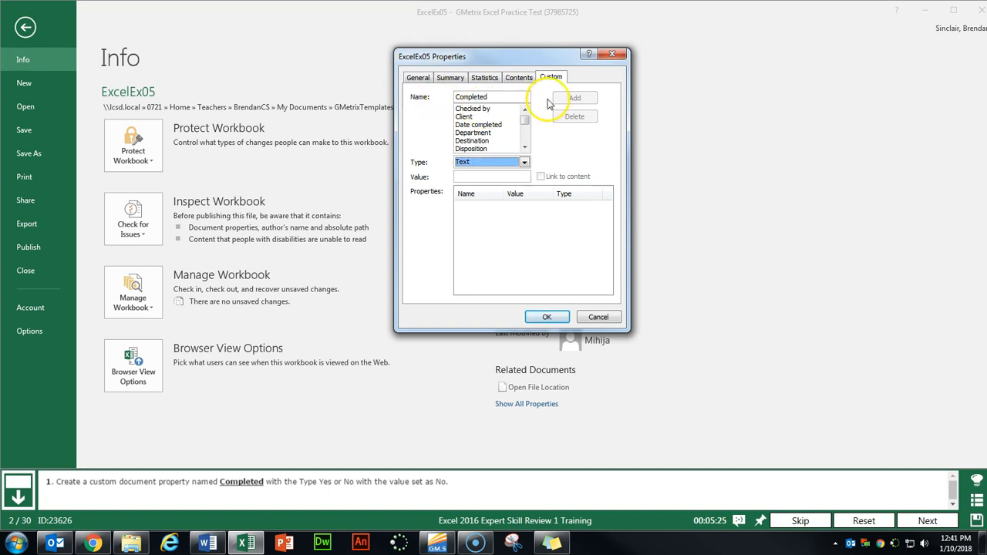
pyautogui.click(506, 163)
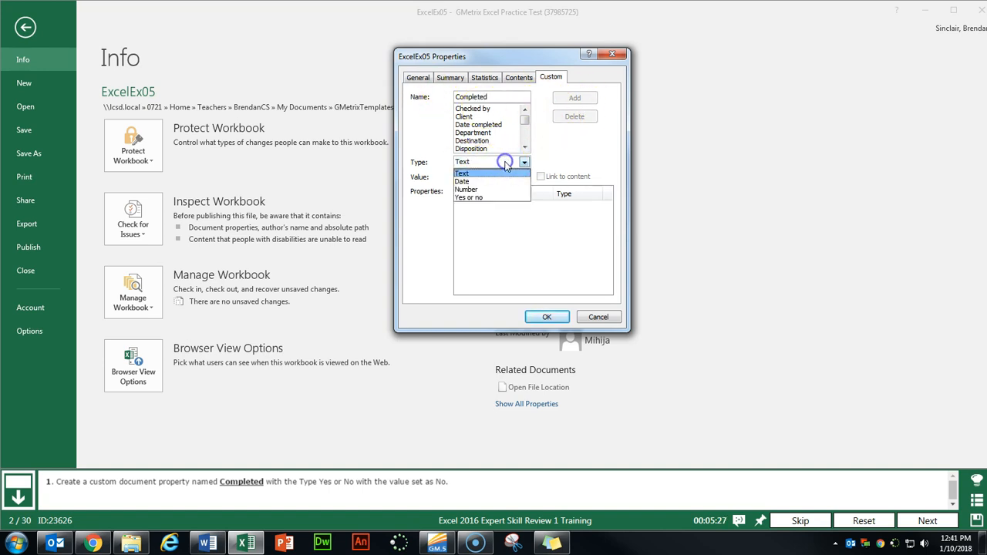
pyautogui.click(486, 198)
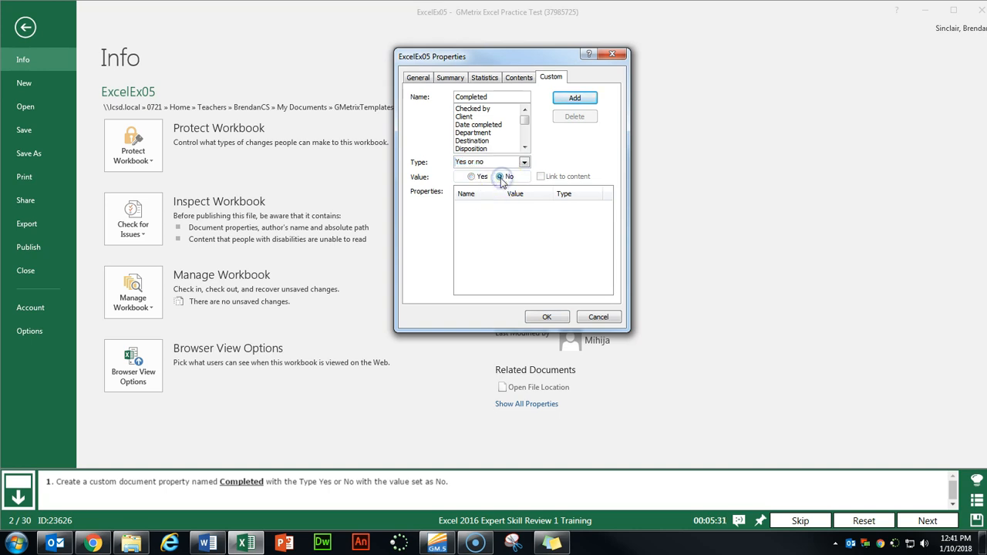
pyautogui.click(578, 103)
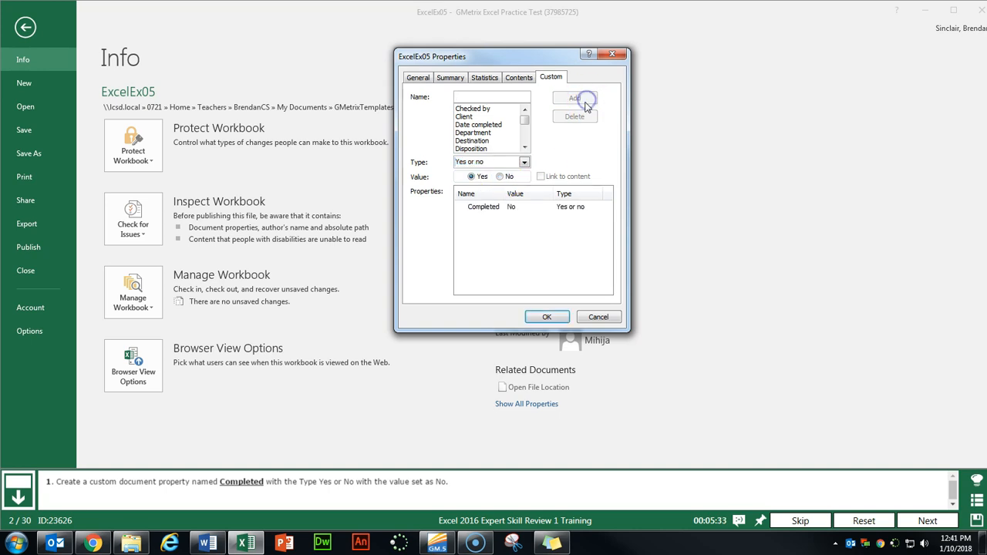
pyautogui.click(544, 316)
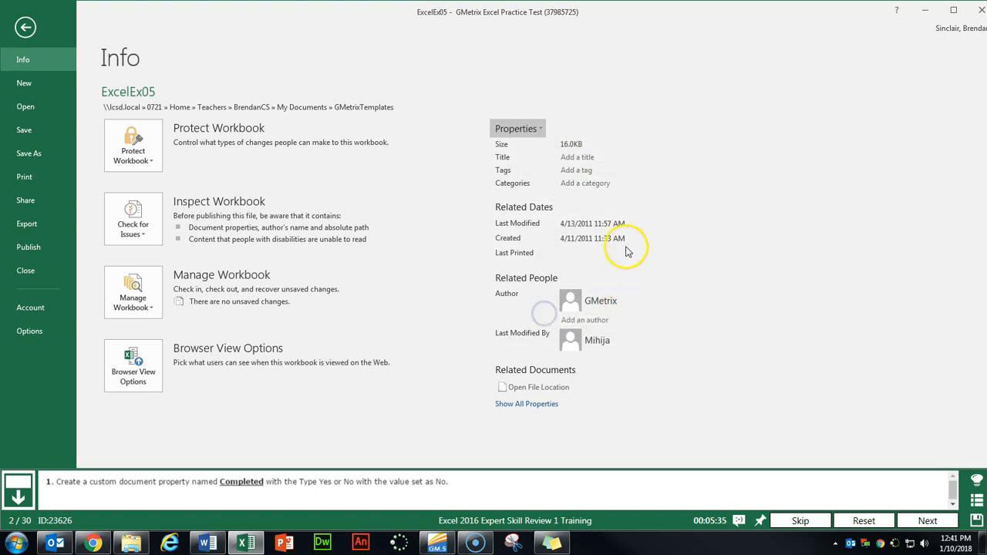
pyautogui.click(25, 27)
pyautogui.click(927, 520)
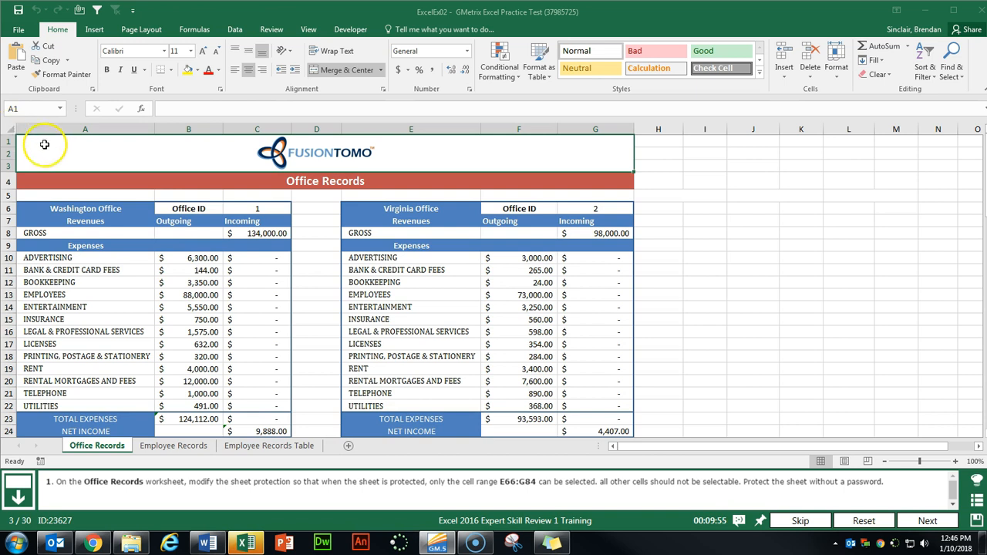
# - Select the whole Office Records sheet and make every cell Locked
pyautogui.click(9, 128)
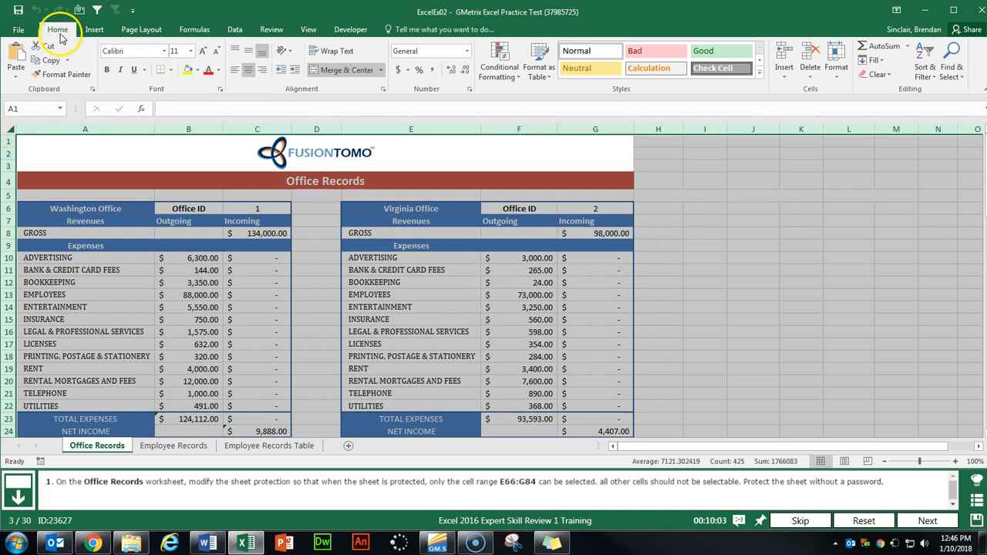
pyautogui.click(221, 90)
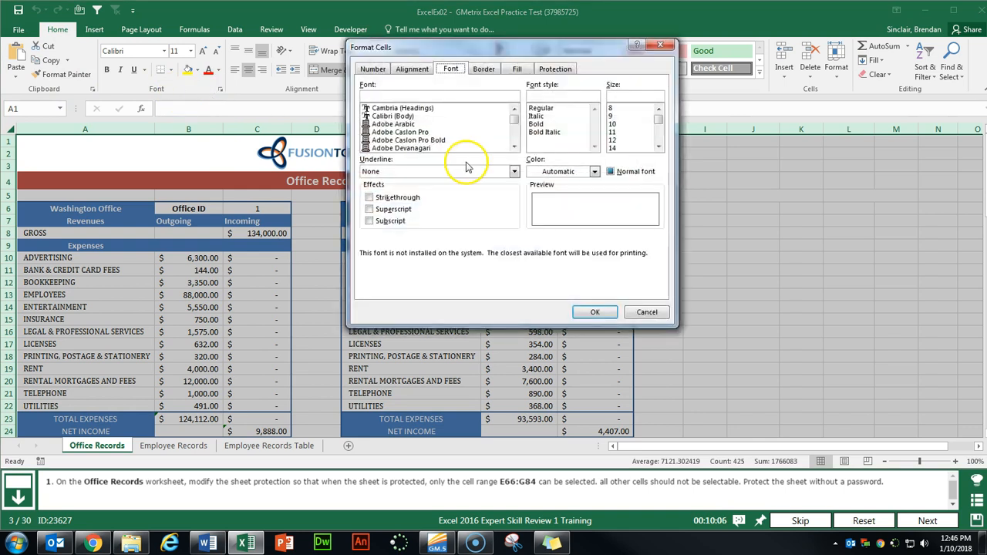
pyautogui.click(555, 69)
pyautogui.click(372, 84)
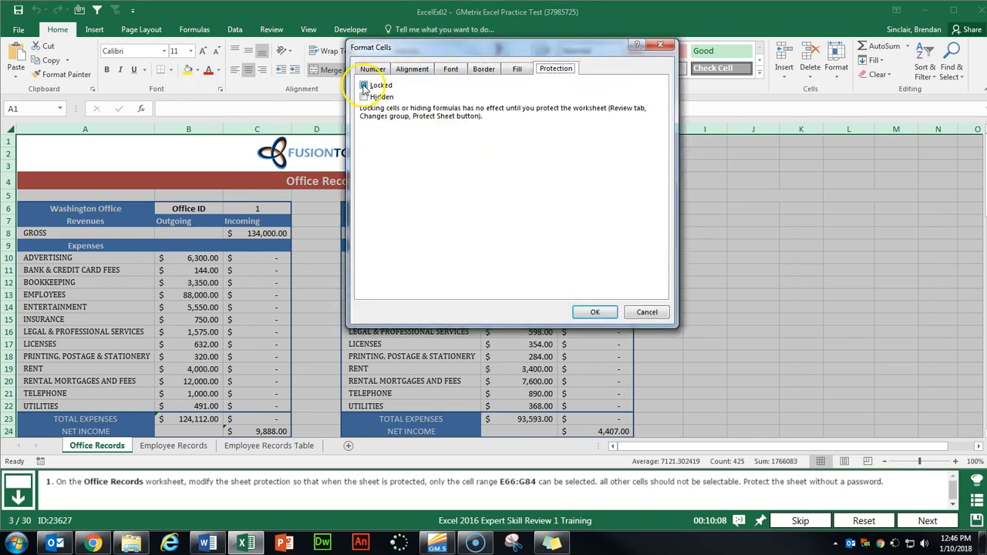
pyautogui.click(595, 311)
pyautogui.click(458, 247)
# - Clear the Locked setting on the New Office range E66:G84
pyautogui.scroll(-16, 461, 250)
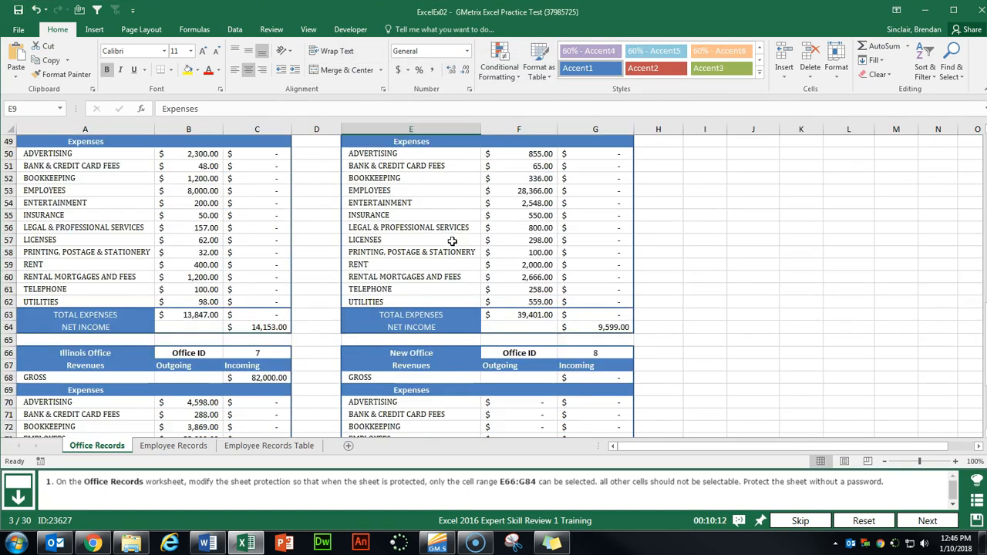
pyautogui.scroll(-4, 456, 242)
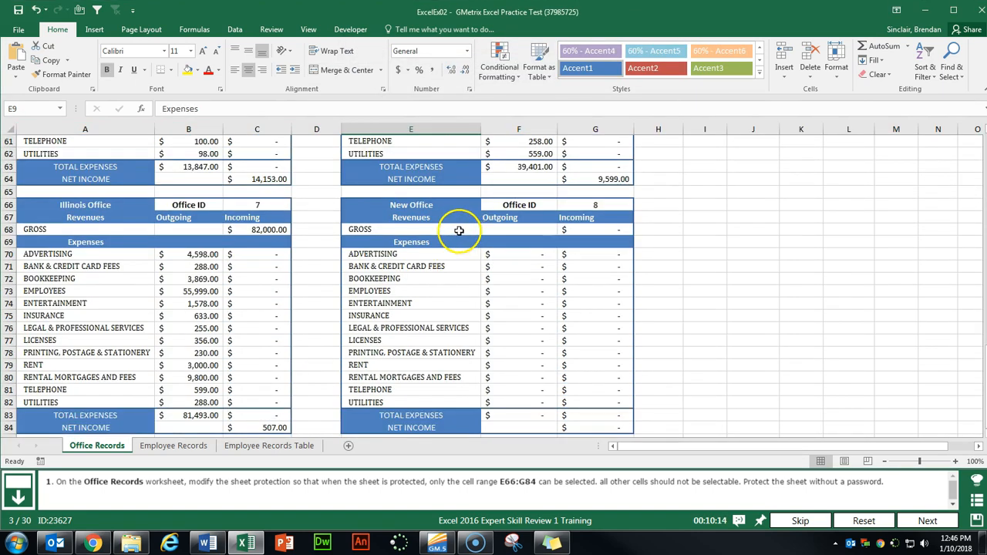
pyautogui.moveTo(401, 203); pyautogui.dragTo(601, 391)
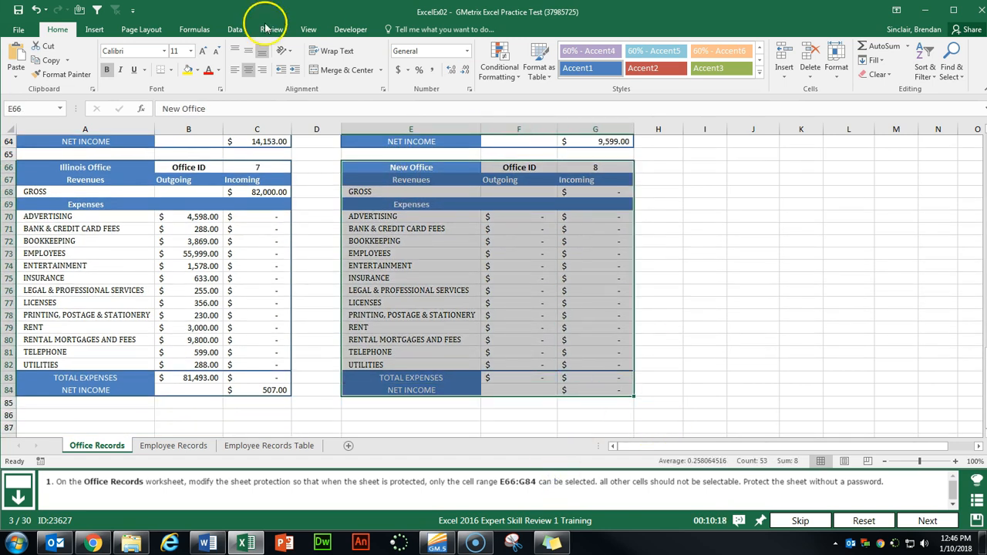
pyautogui.click(220, 89)
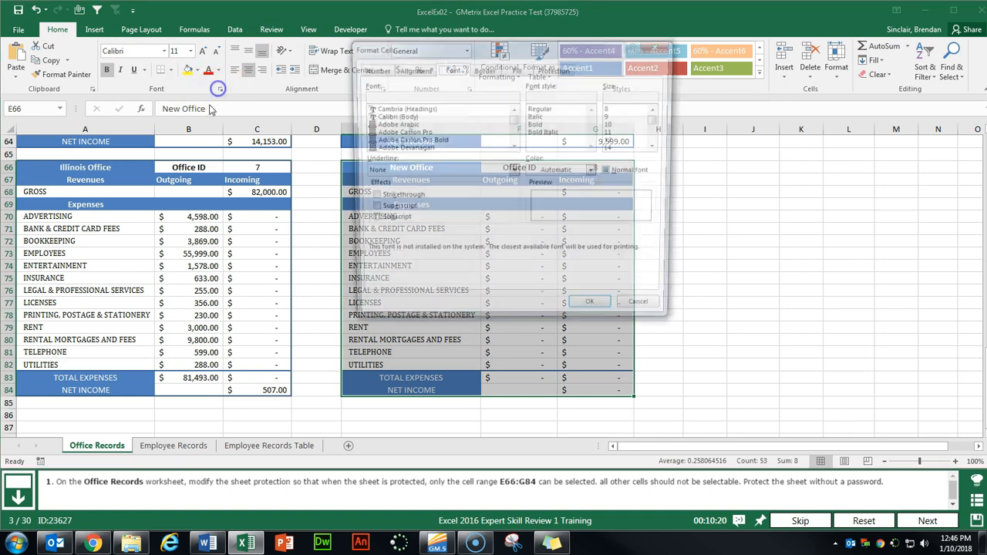
pyautogui.click(556, 68)
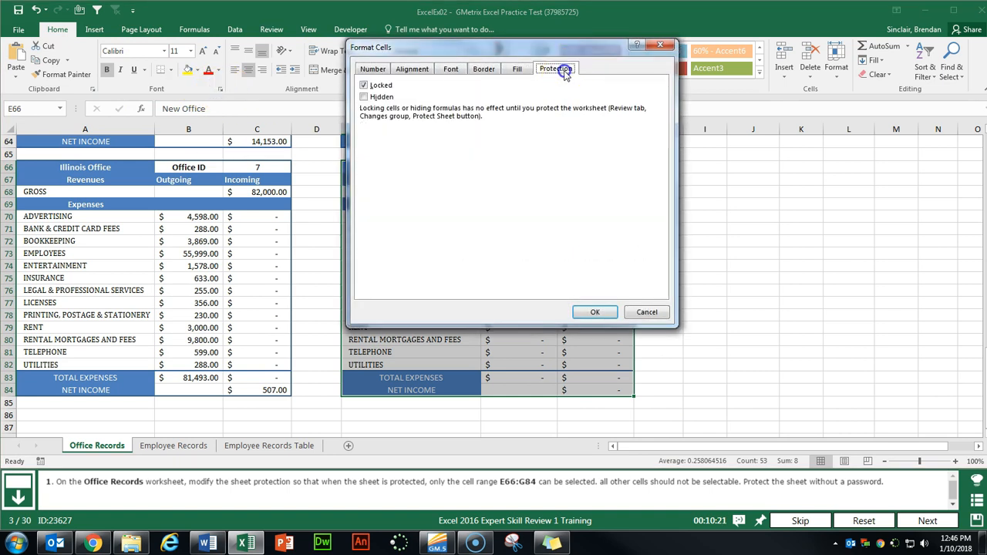
pyautogui.click(364, 86)
pyautogui.click(590, 313)
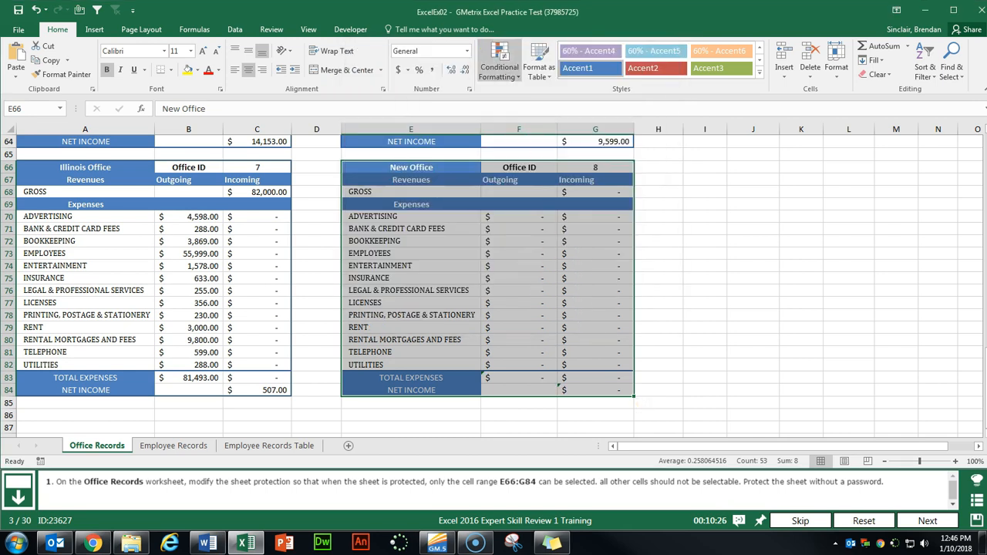
pyautogui.click(271, 29)
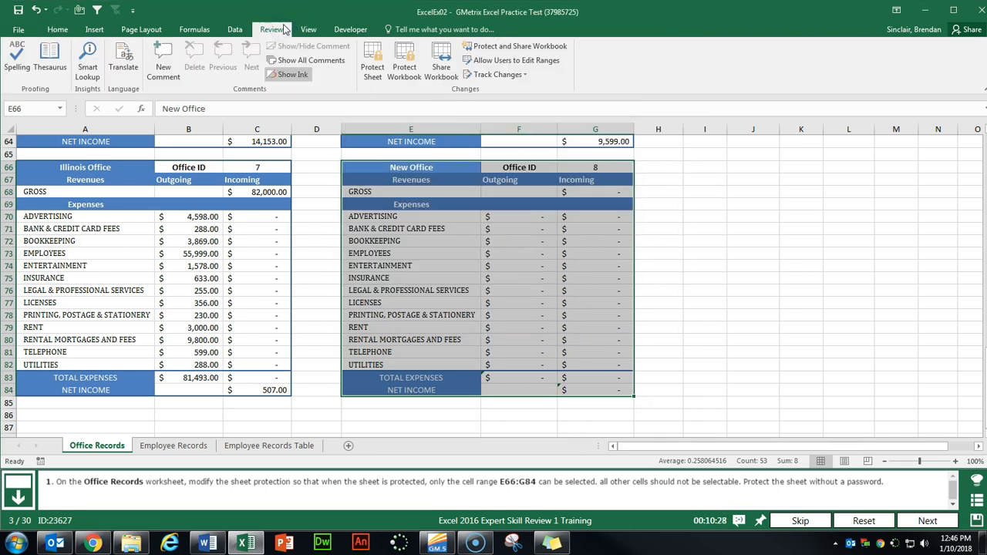
# - Protect the sheet with no password, allowing only unlocked cells to be selected, then go to the next task
pyautogui.click(540, 65)
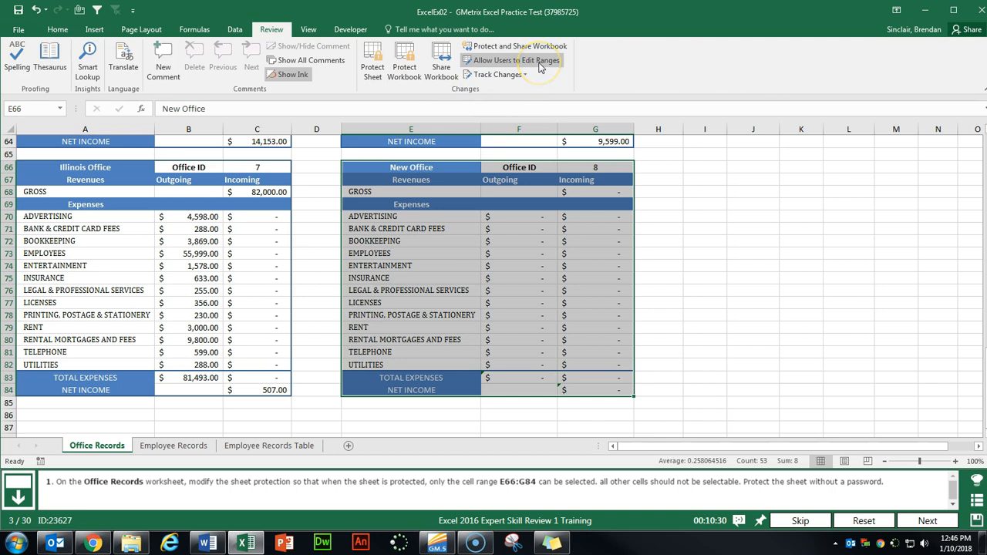
pyautogui.click(541, 68)
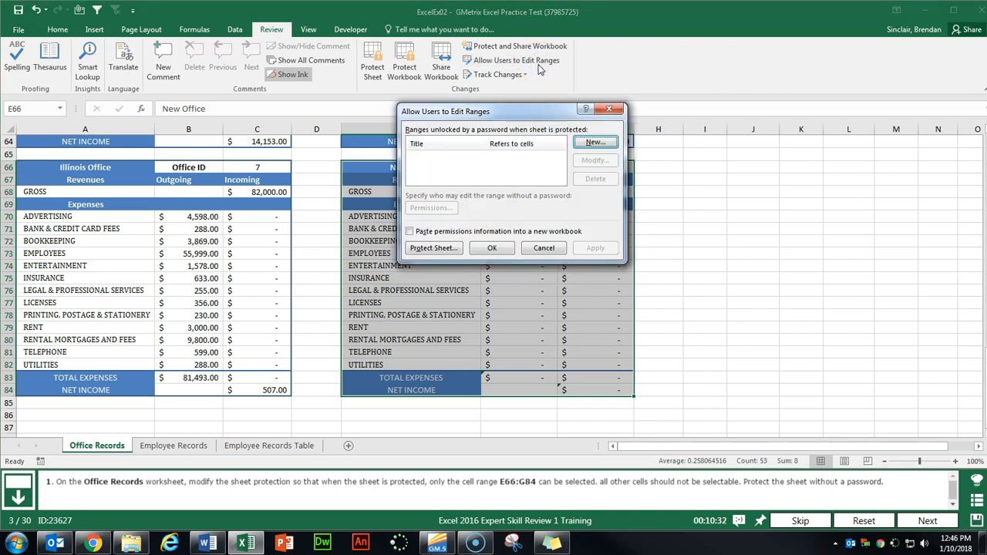
pyautogui.click(436, 248)
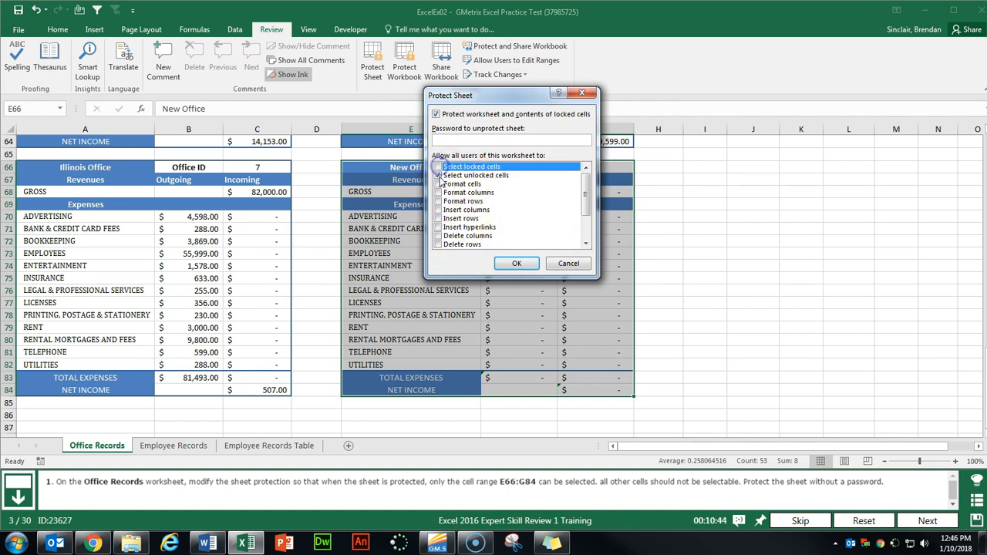
pyautogui.click(516, 264)
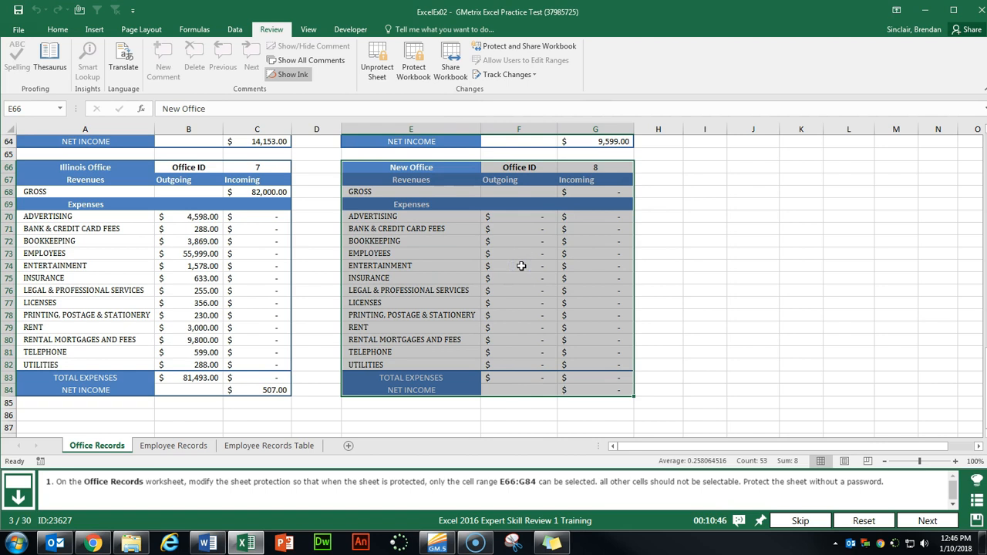
pyautogui.click(927, 520)
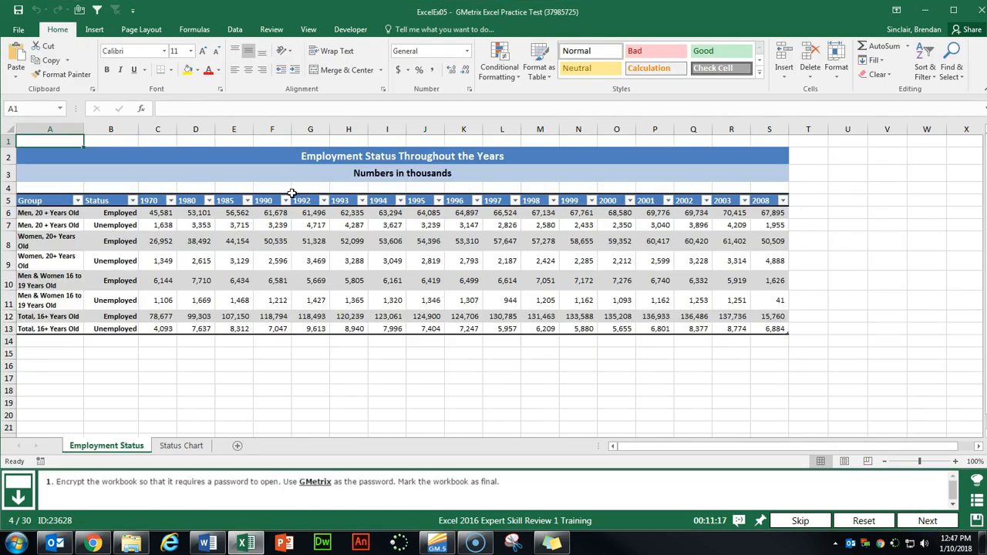
# - Encrypt the workbook with a password, entering and confirming it
pyautogui.click(18, 31)
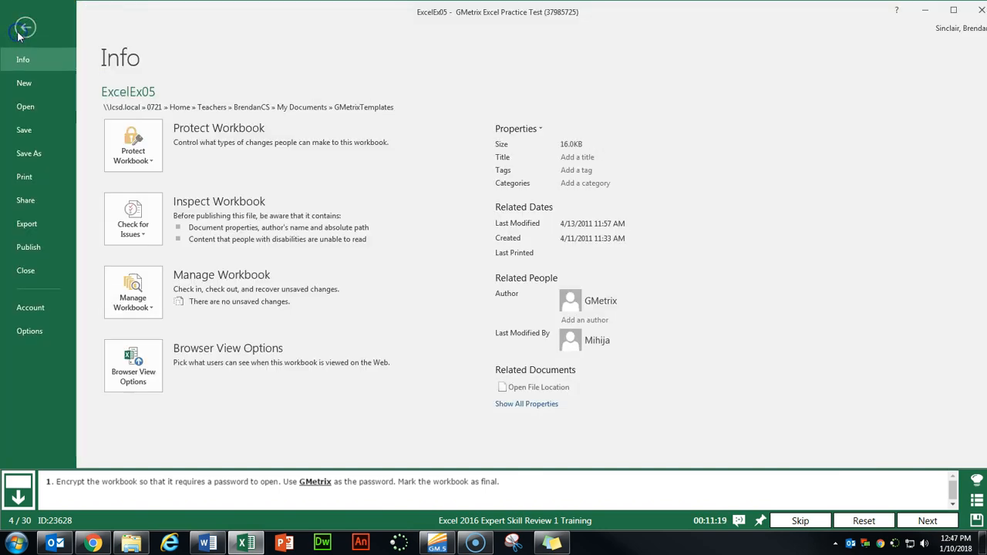
pyautogui.click(142, 160)
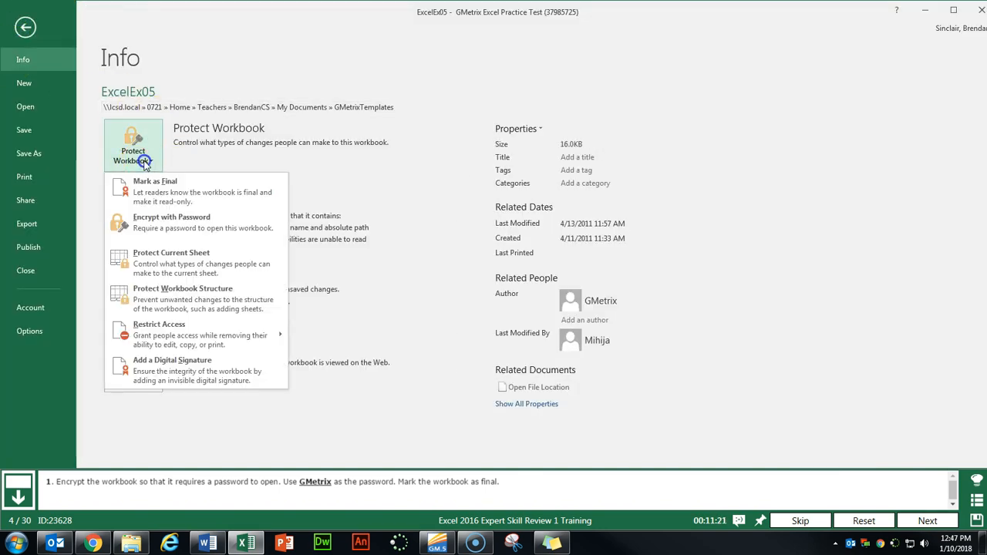
pyautogui.click(209, 225)
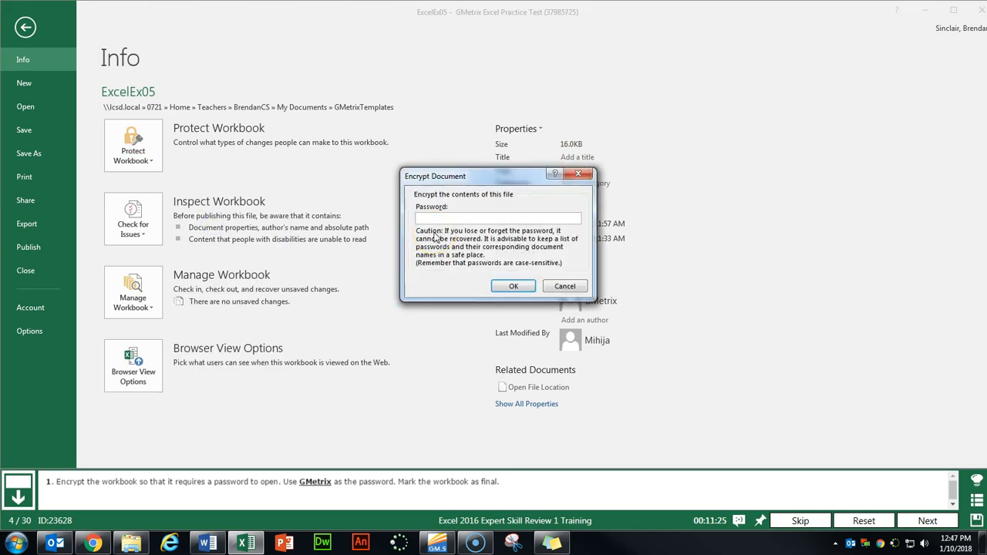
pyautogui.write('GMetrix')
pyautogui.press('Return')
pyautogui.write('GMetri')
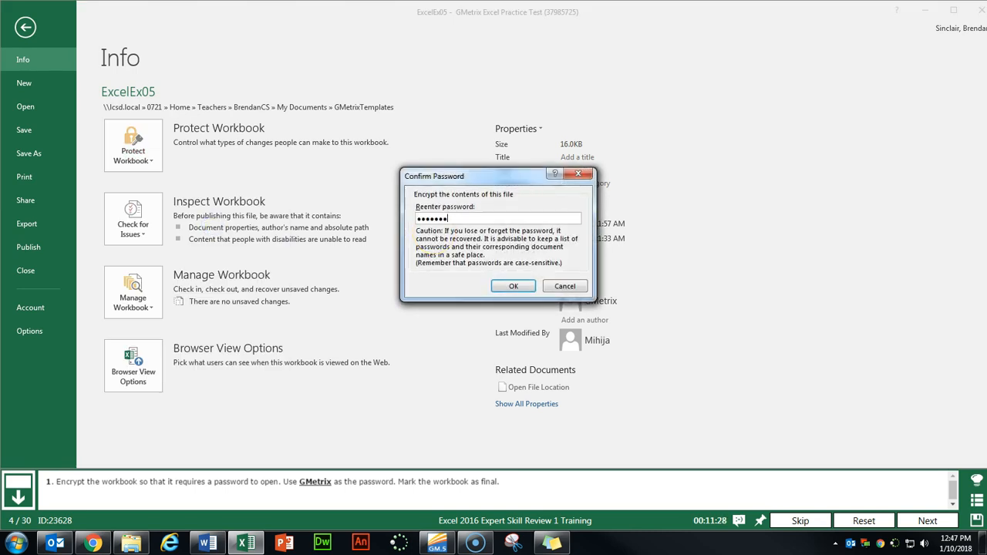
pyautogui.write('x')
pyautogui.press('Return')
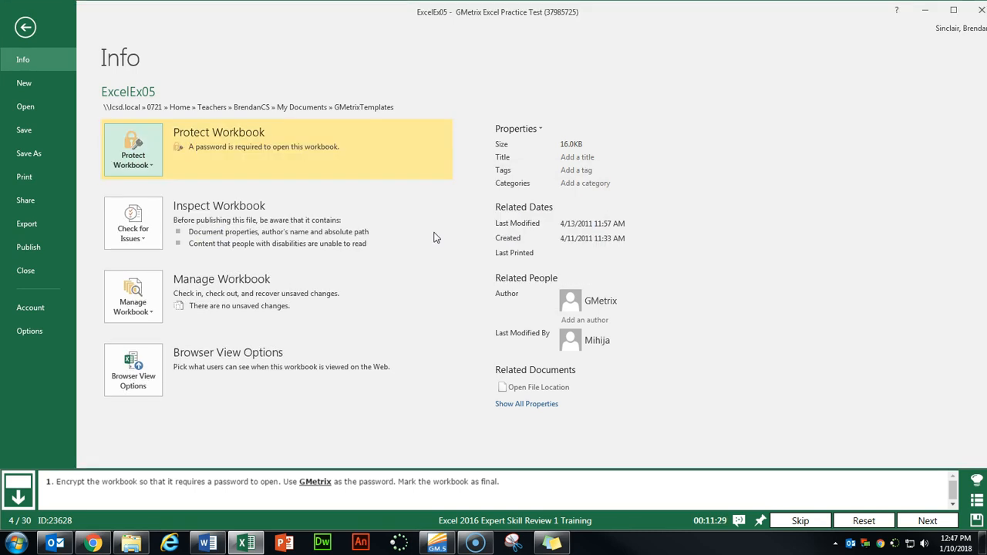
# - Mark the workbook as final, saving it and dismissing the notice
pyautogui.click(148, 171)
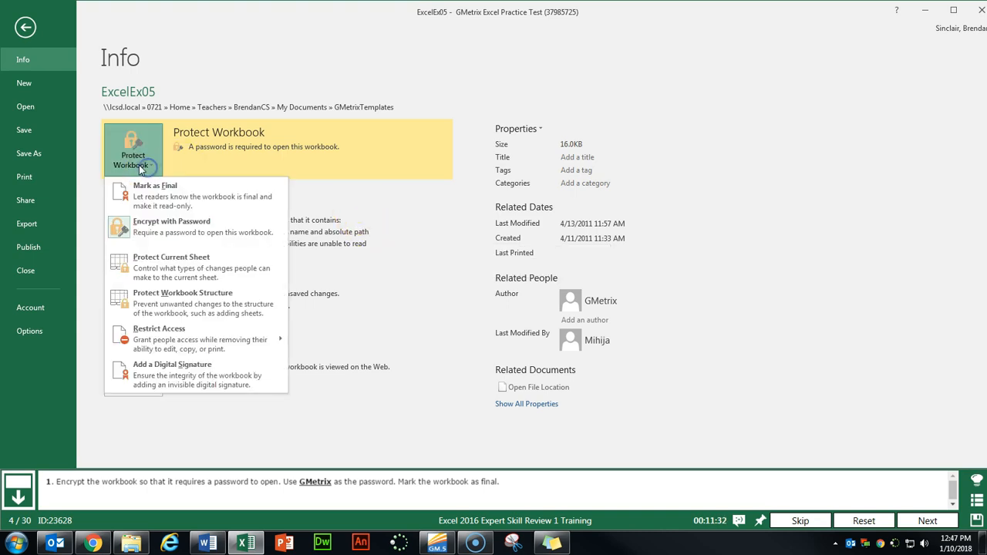
pyautogui.click(217, 198)
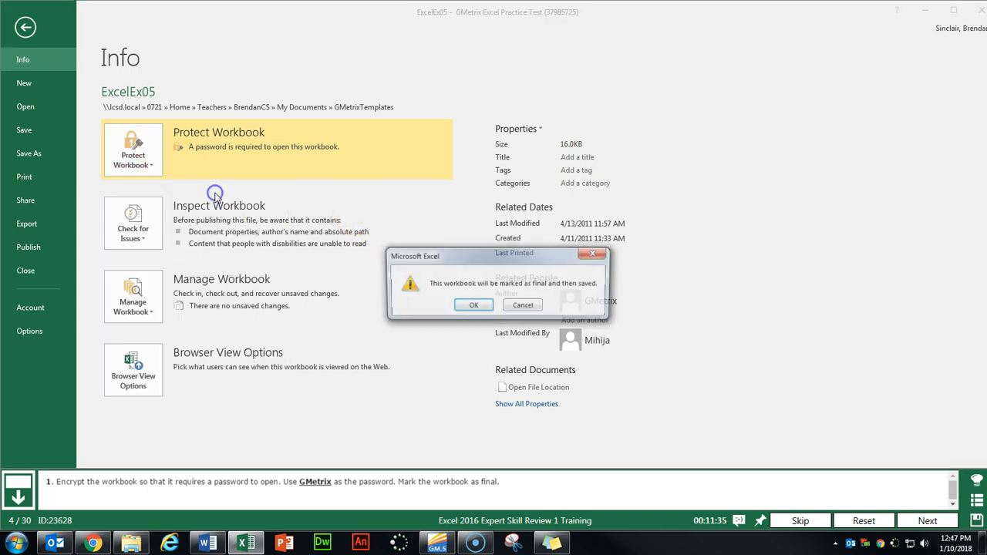
pyautogui.click(470, 306)
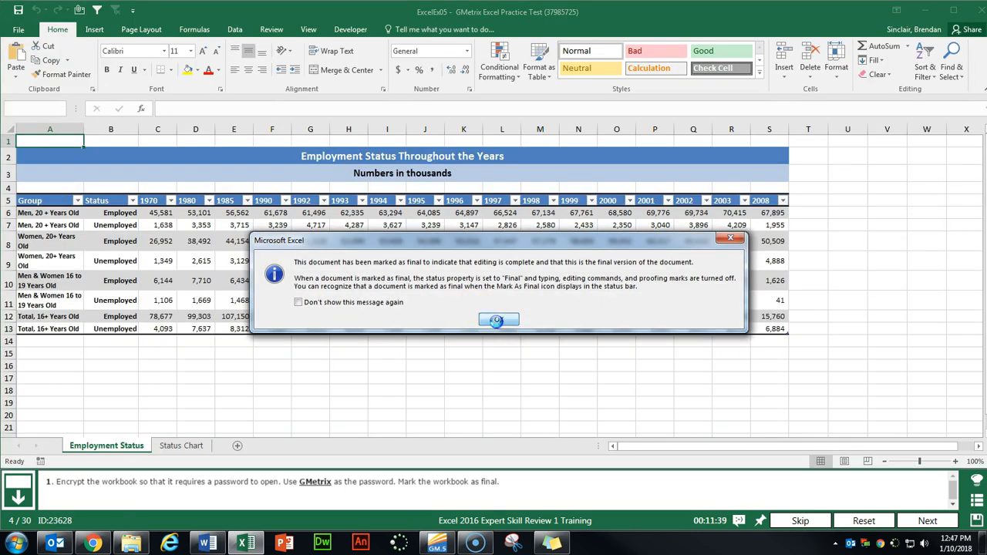
pyautogui.click(497, 319)
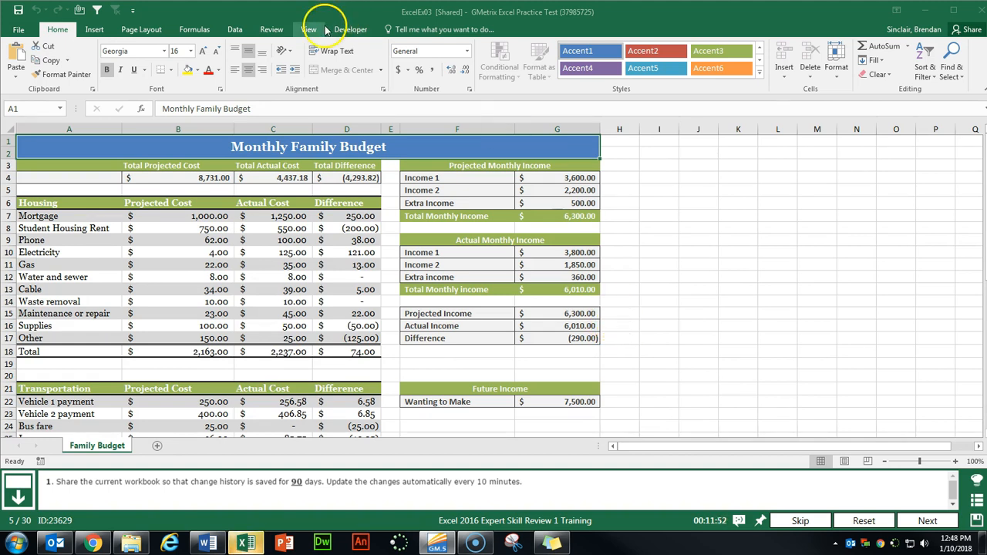
# - Share the workbook with 90 days of change history and automatic updates every 10 minutes
pyautogui.click(270, 30)
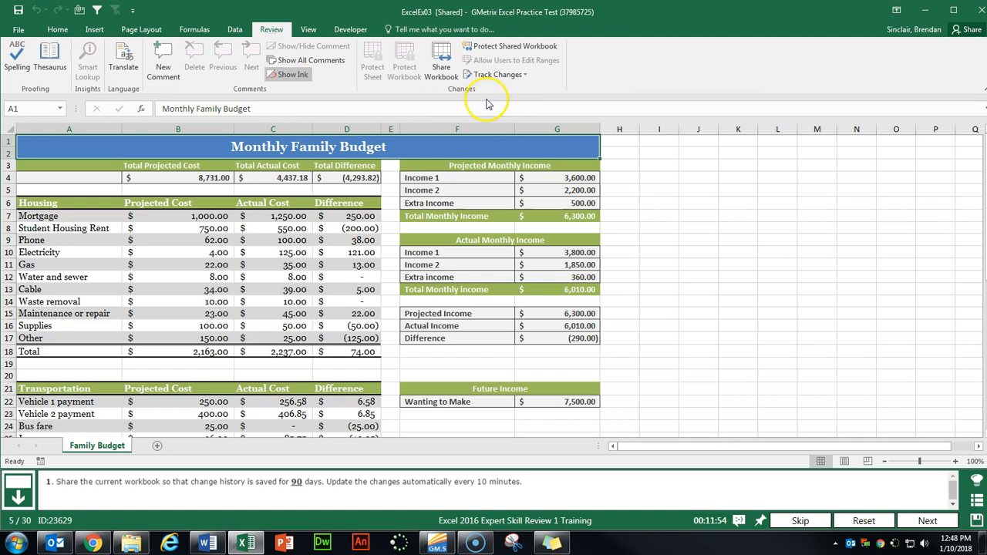
pyautogui.click(444, 80)
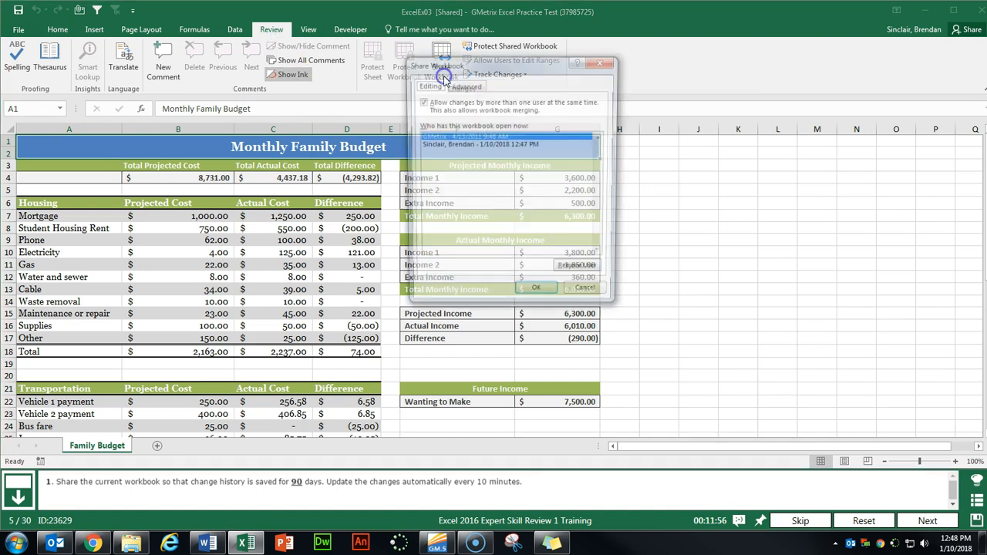
pyautogui.click(464, 86)
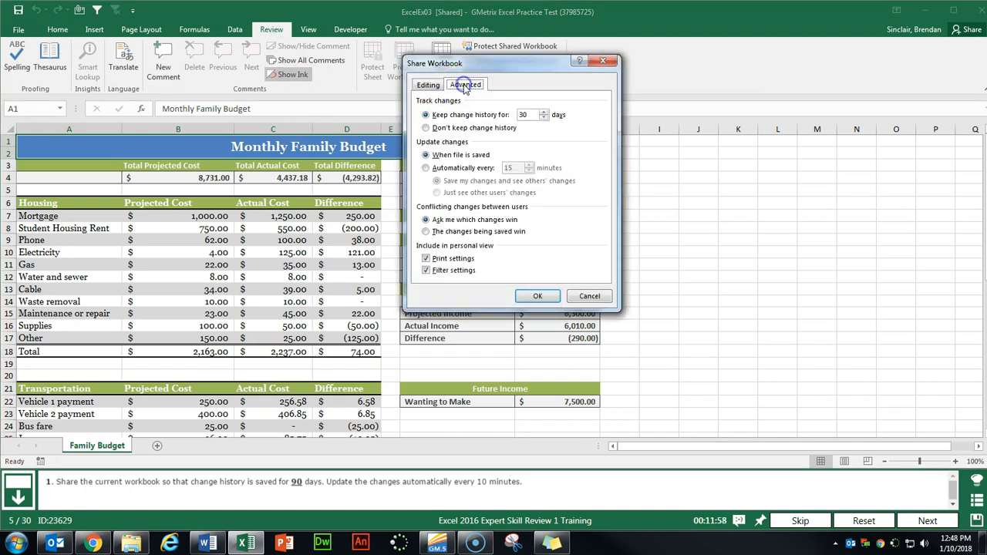
pyautogui.moveTo(532, 114); pyautogui.dragTo(505, 114)
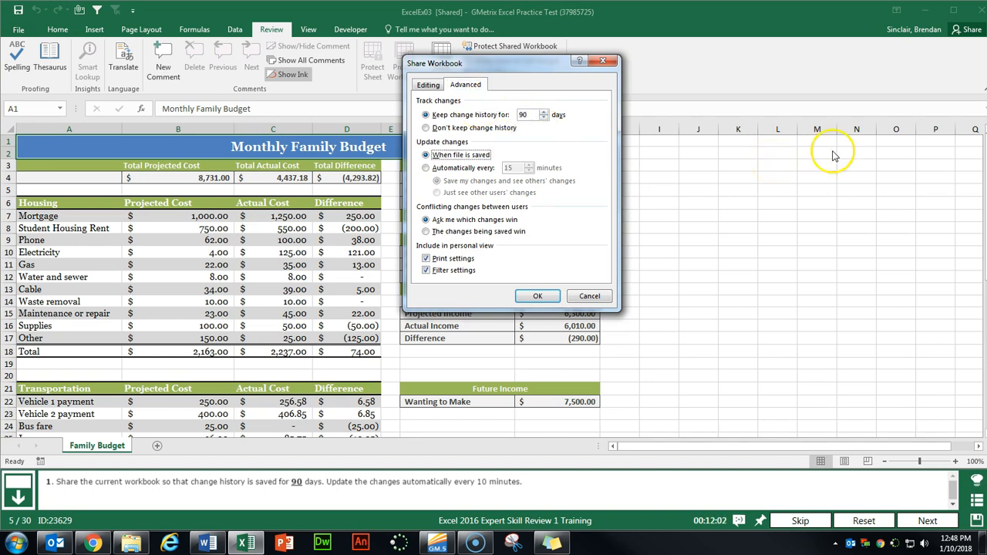
pyautogui.click(426, 168)
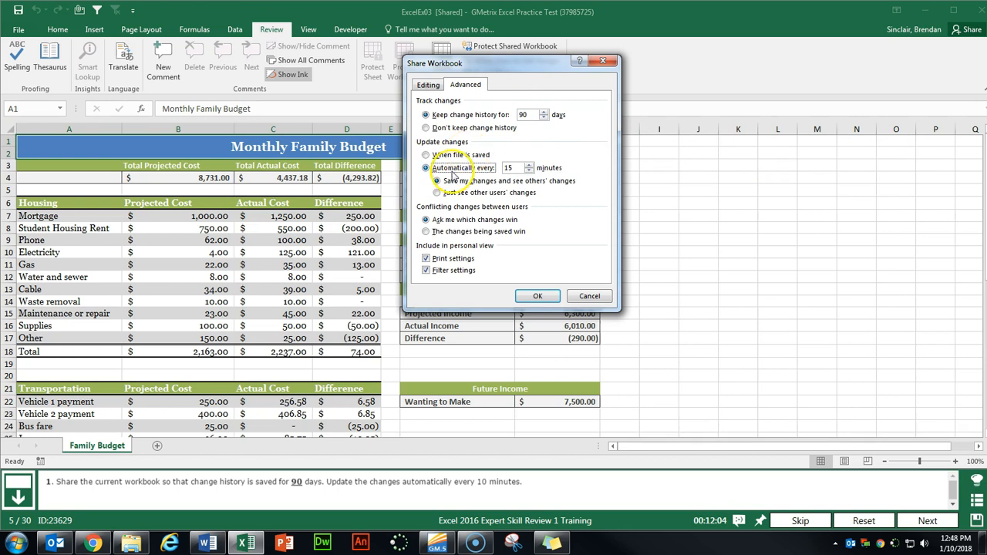
pyautogui.click(509, 167)
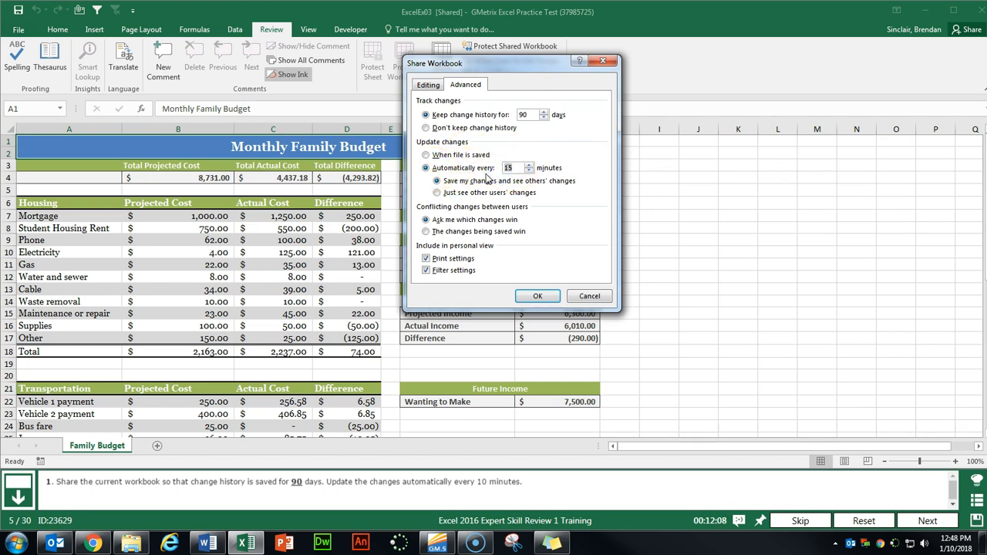
pyautogui.click(537, 296)
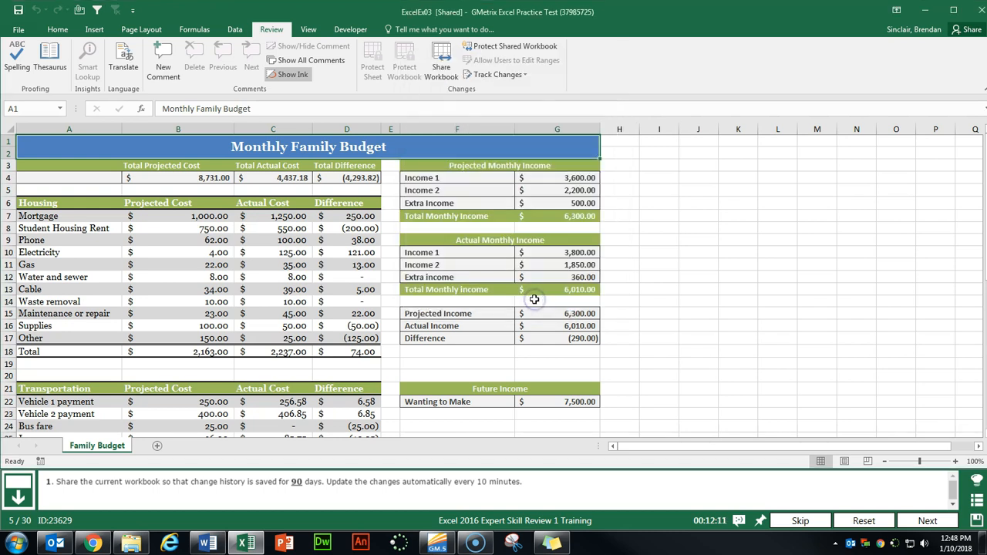
pyautogui.click(927, 520)
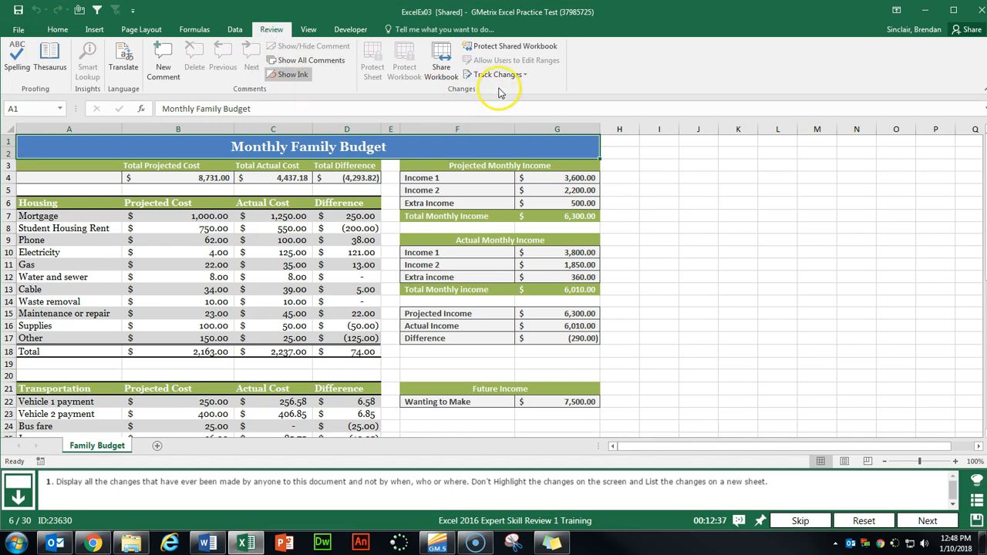
# - In Highlight Changes, clear When and on-screen highlighting, and list changes on a new sheet
pyautogui.click(527, 74)
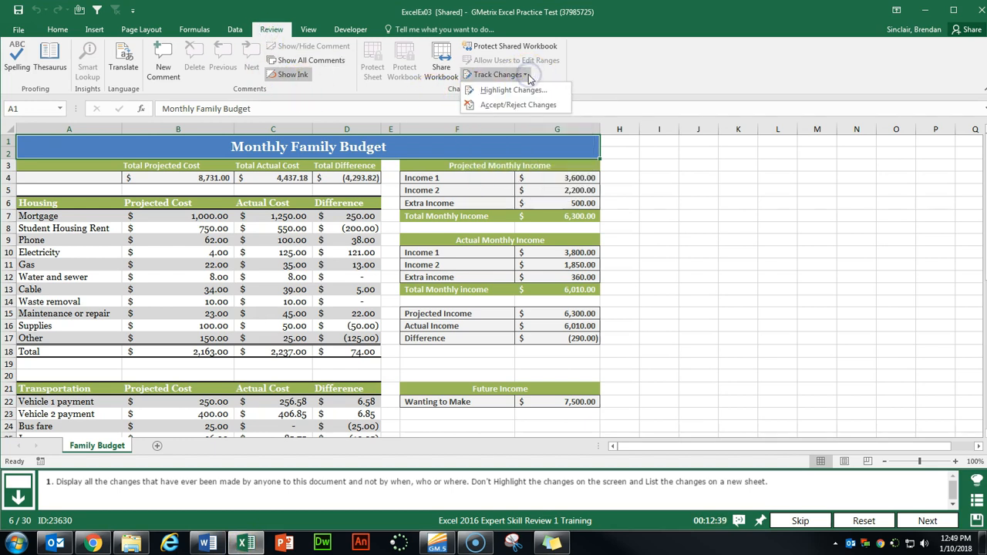
pyautogui.click(511, 90)
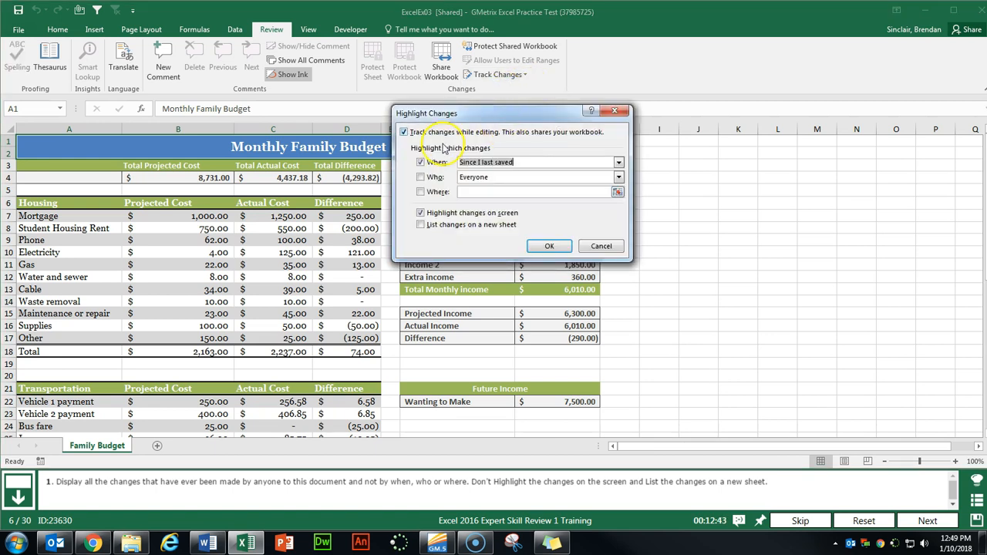
pyautogui.click(421, 162)
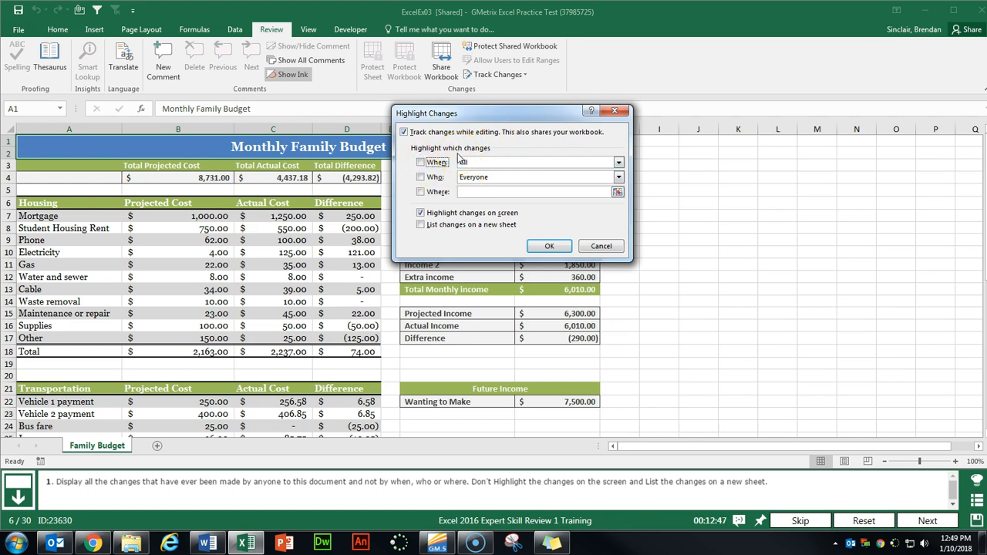
pyautogui.click(420, 214)
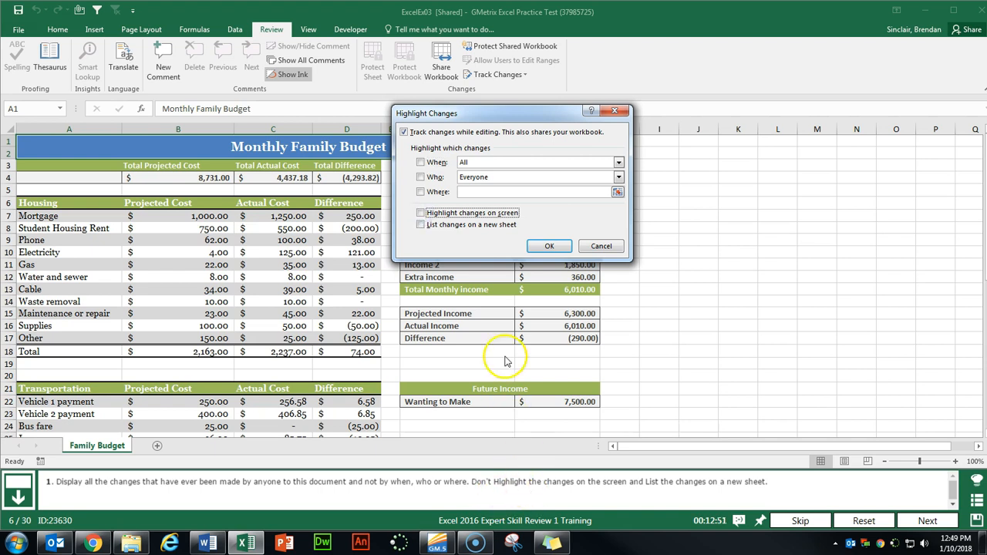
pyautogui.click(420, 225)
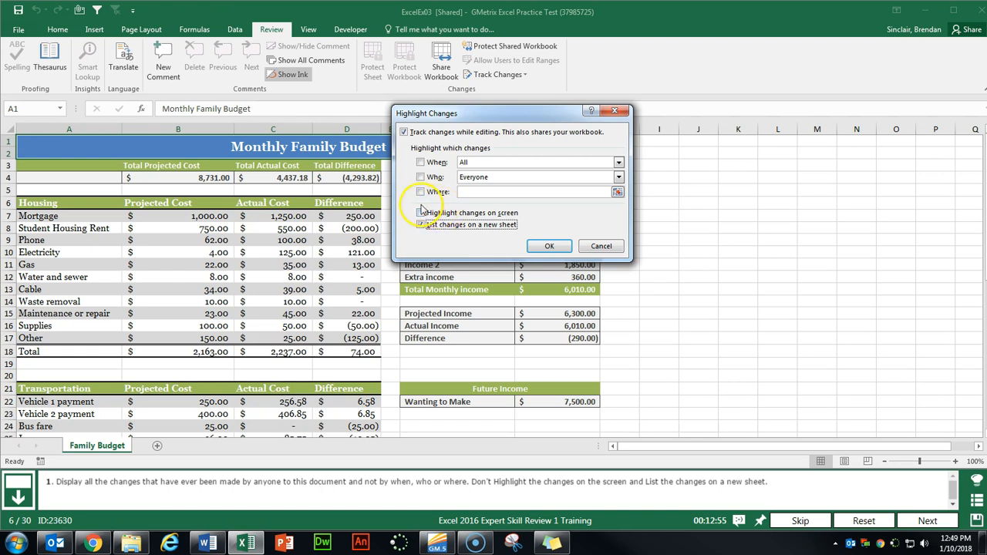
pyautogui.click(539, 247)
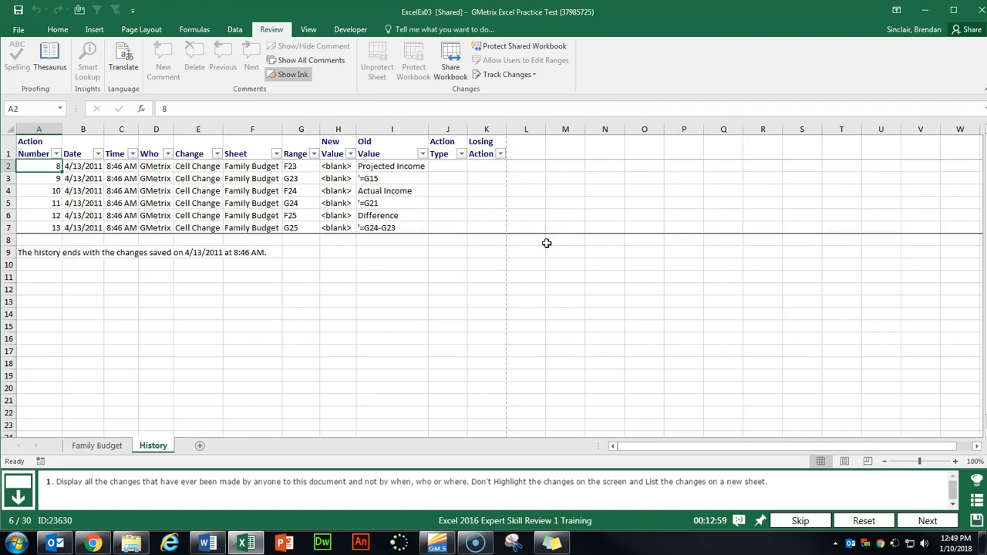
pyautogui.click(927, 520)
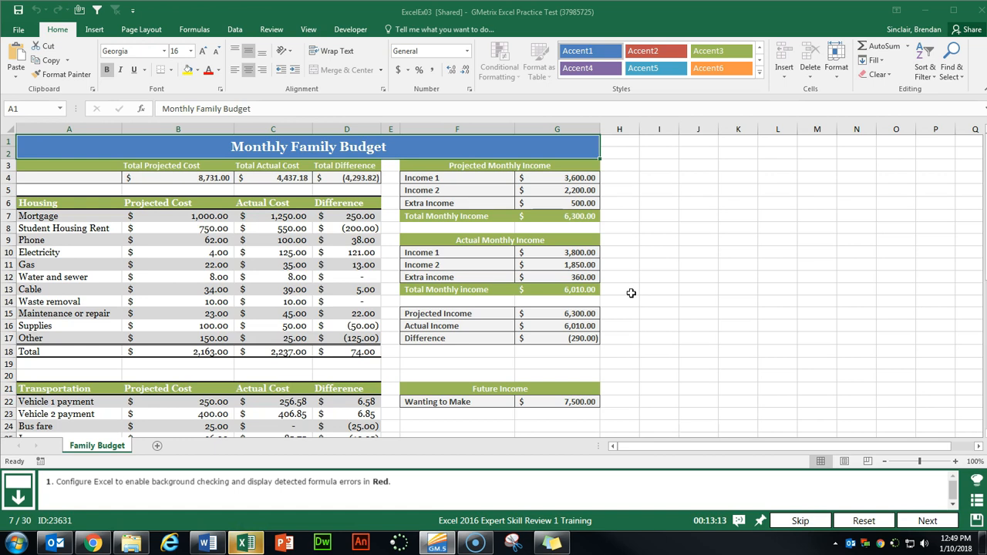
# - In Formulas options, enable background error checking with Red error indicators, then go to the next task
pyautogui.click(583, 279)
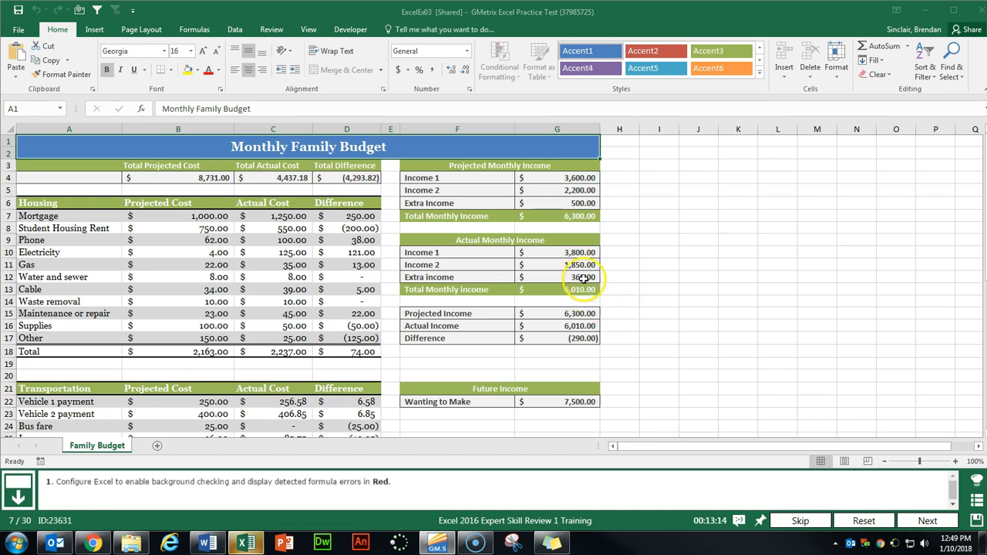
pyautogui.click(20, 31)
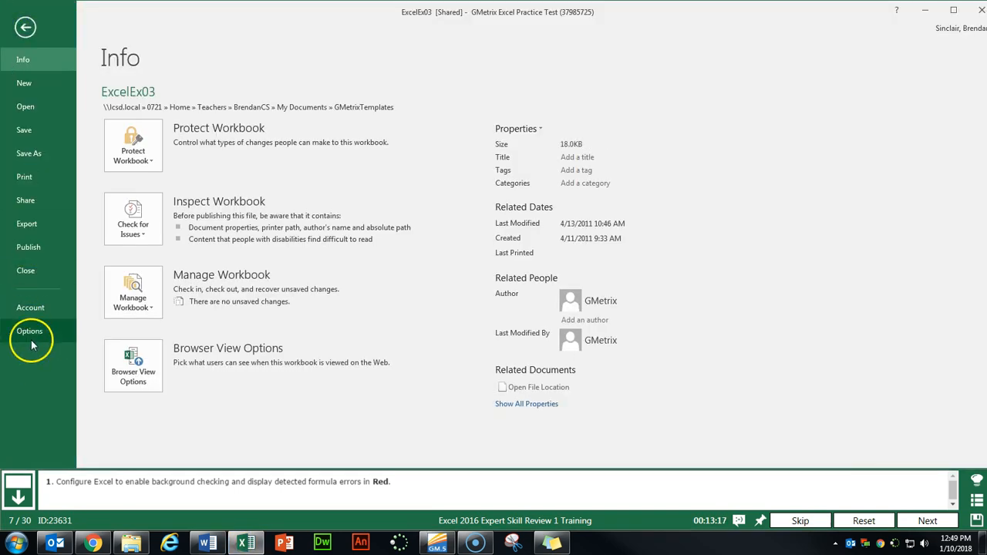
pyautogui.click(26, 338)
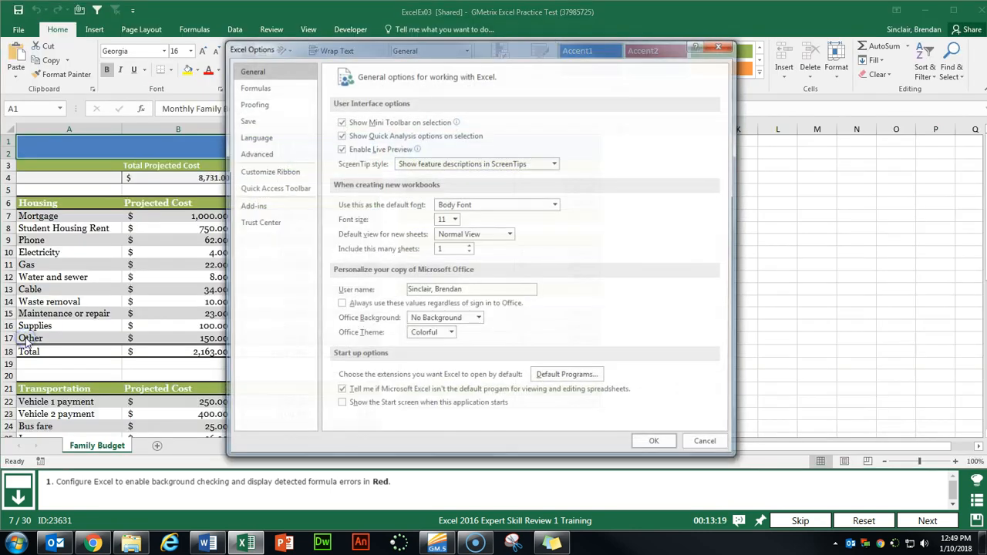
pyautogui.click(261, 87)
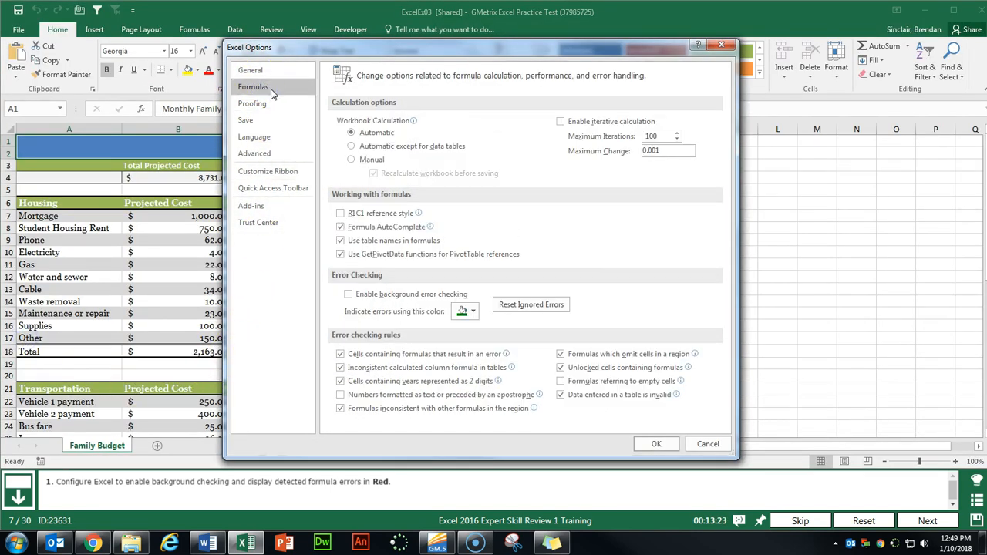
pyautogui.click(348, 295)
pyautogui.click(468, 311)
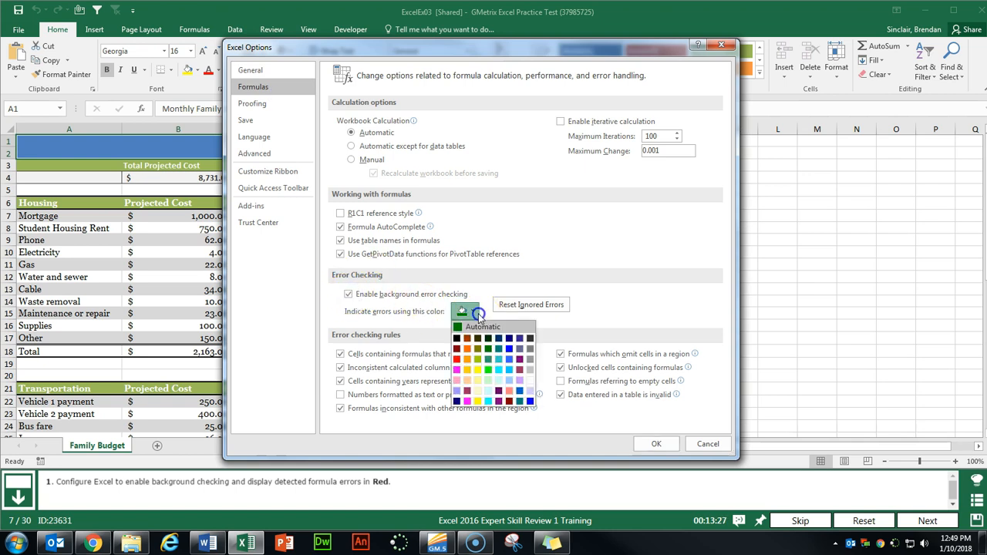
pyautogui.click(456, 359)
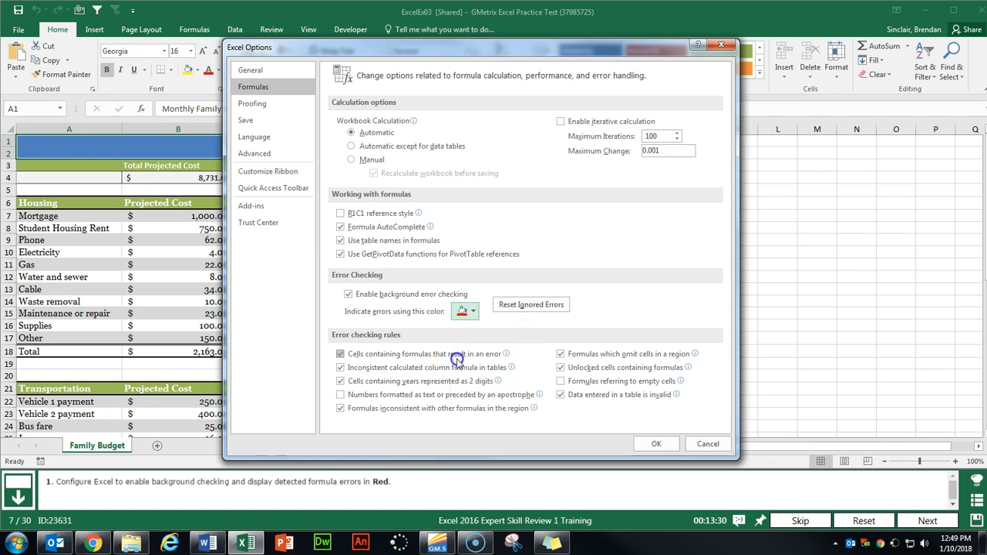
pyautogui.click(656, 443)
pyautogui.click(922, 516)
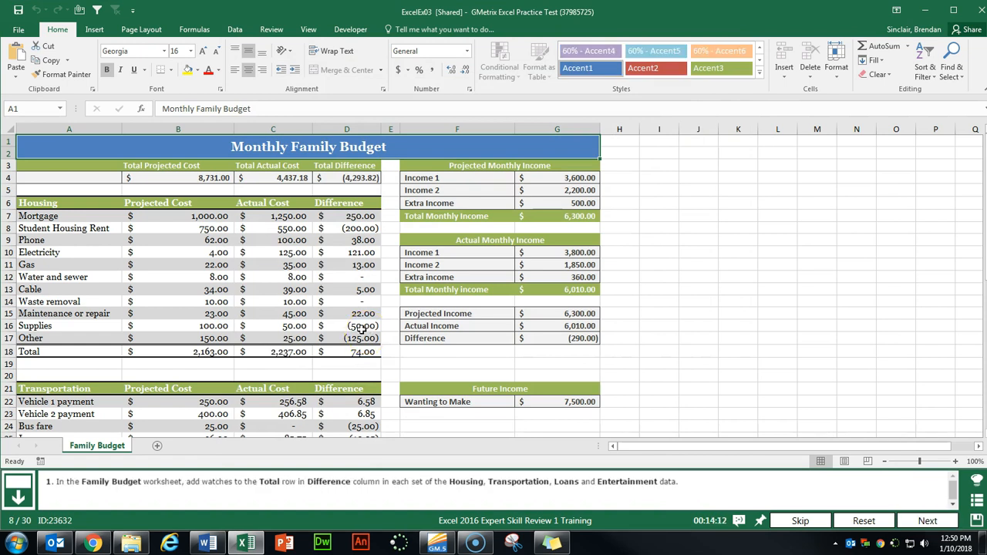
# - Open the Watch Window and add a watch on D18, the Housing Difference total
pyautogui.click(193, 31)
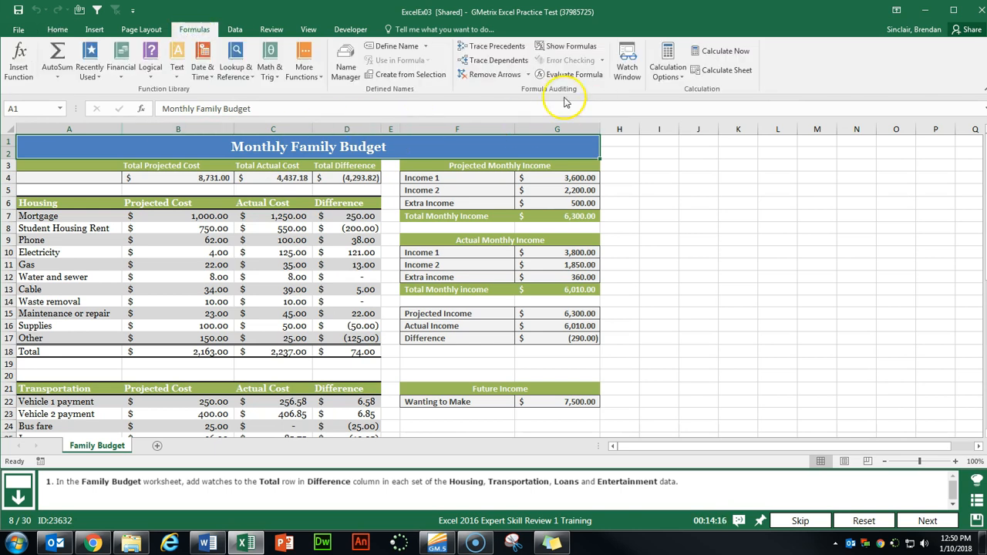
pyautogui.click(639, 73)
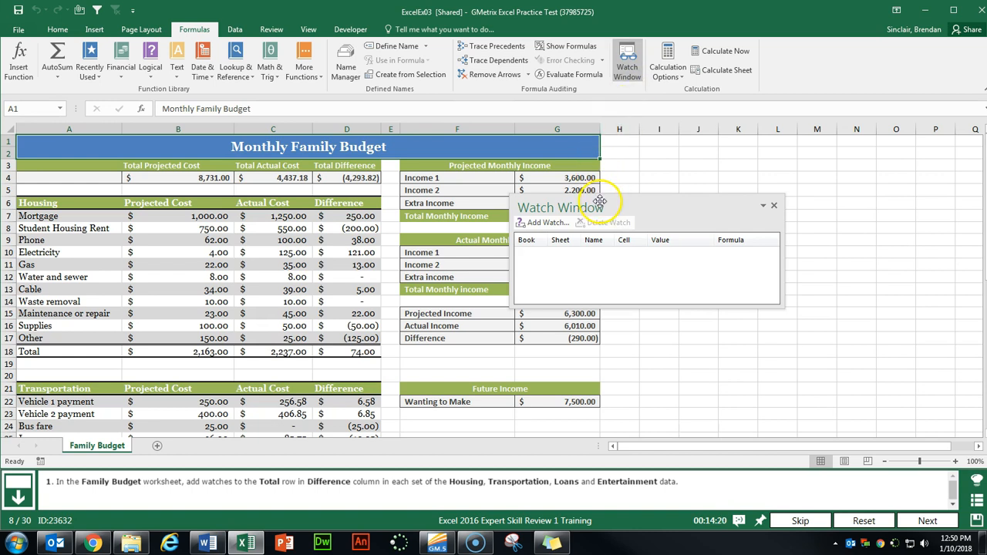
pyautogui.click(347, 351)
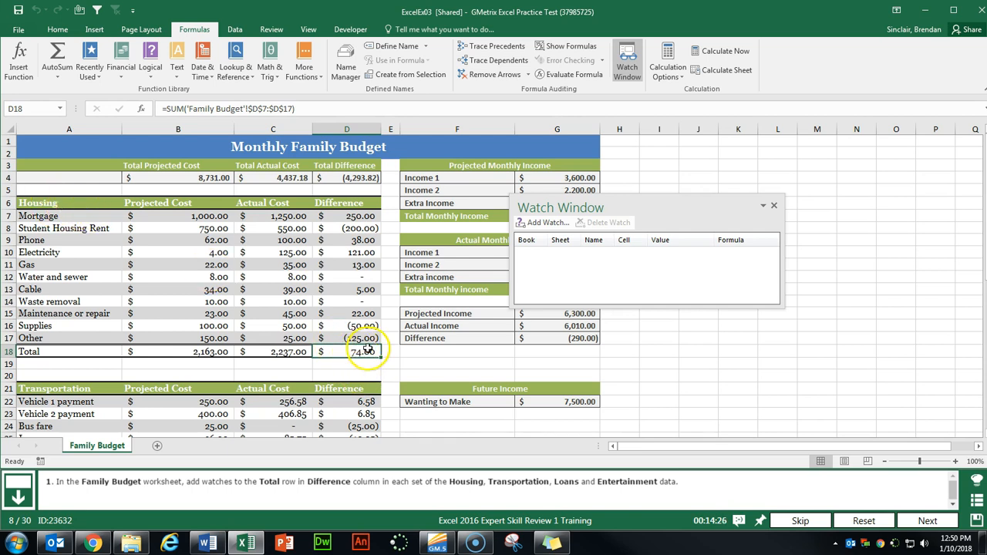
pyautogui.click(546, 223)
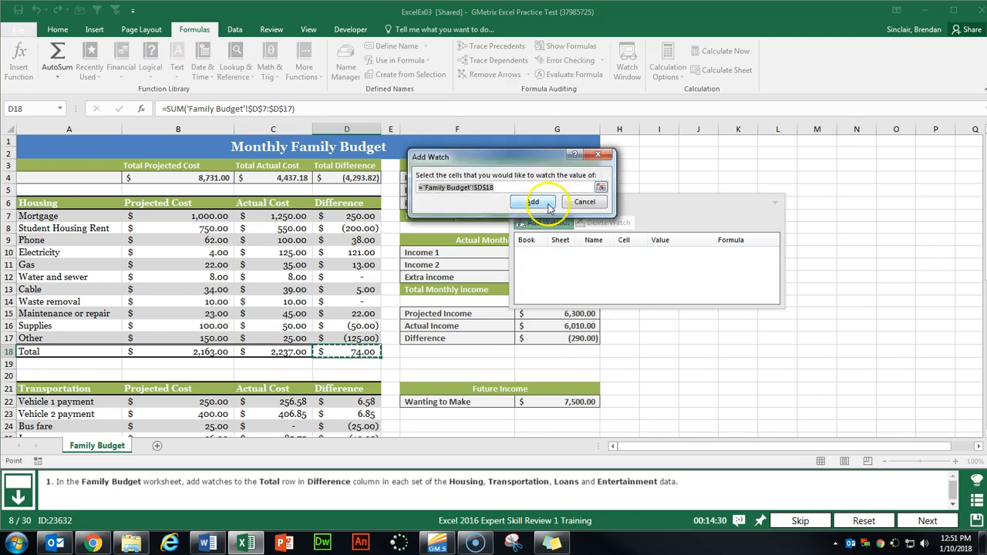
pyautogui.click(547, 202)
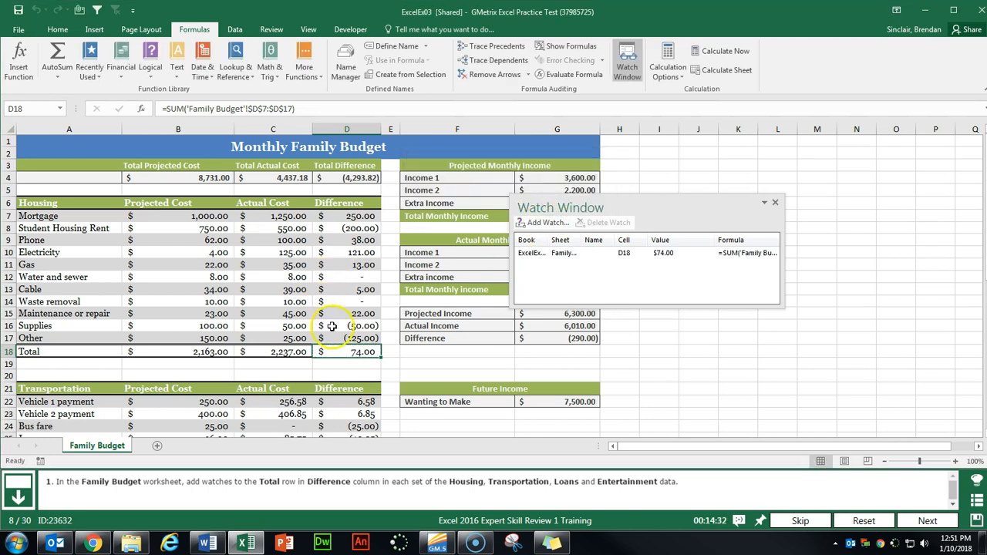
# - Add watches on D30, D40 and D50 for the Transportation, Loans and Entertainment Difference totals
pyautogui.press('Up')
pyautogui.press('Up')
pyautogui.press('Up')
pyautogui.press('Up')
pyautogui.scroll(-2, 390, 313)
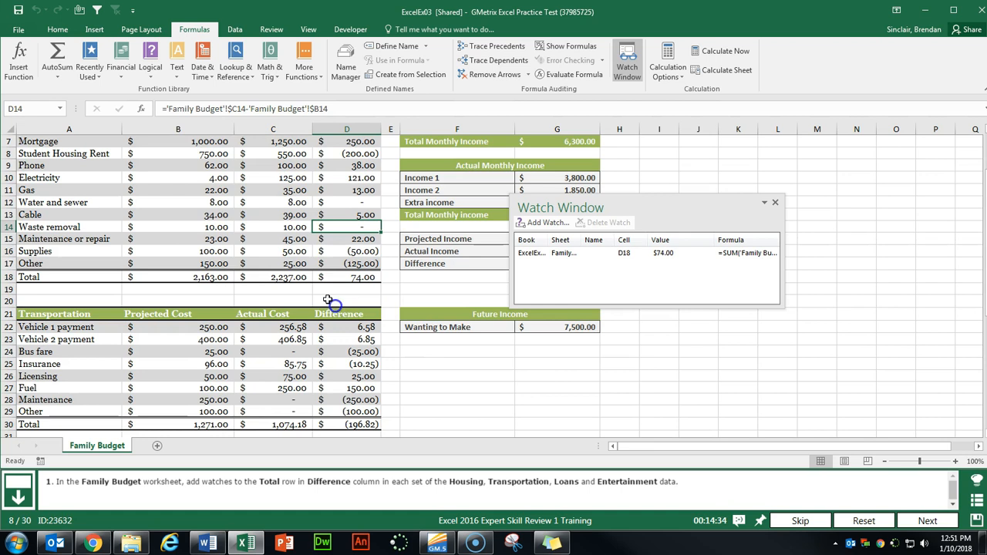
pyautogui.scroll(-3, 346, 278)
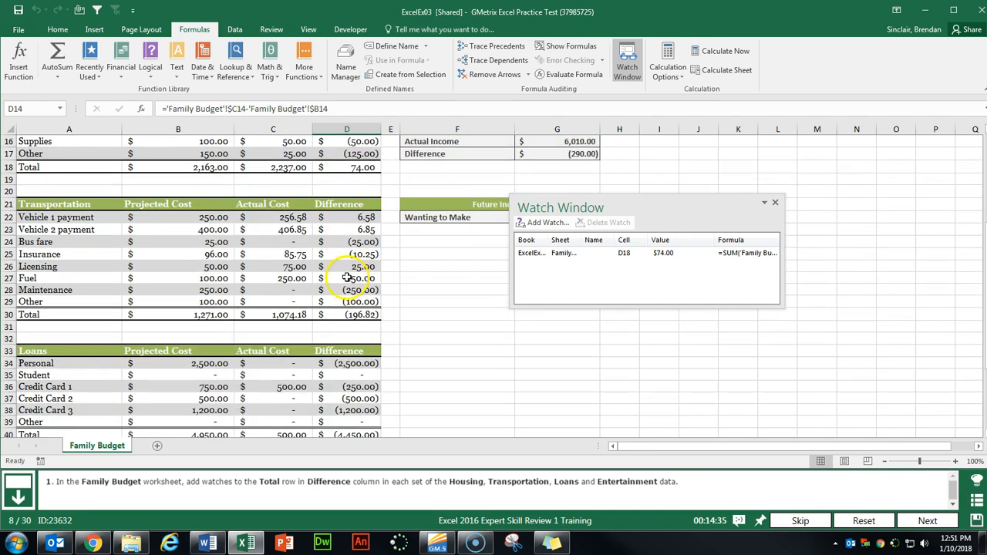
pyautogui.click(369, 314)
pyautogui.click(546, 222)
pyautogui.click(542, 200)
pyautogui.scroll(-4, 331, 259)
pyautogui.click(347, 286)
pyautogui.click(532, 222)
pyautogui.click(526, 196)
pyautogui.scroll(-2, 348, 316)
pyautogui.click(349, 332)
pyautogui.click(546, 222)
pyautogui.click(539, 203)
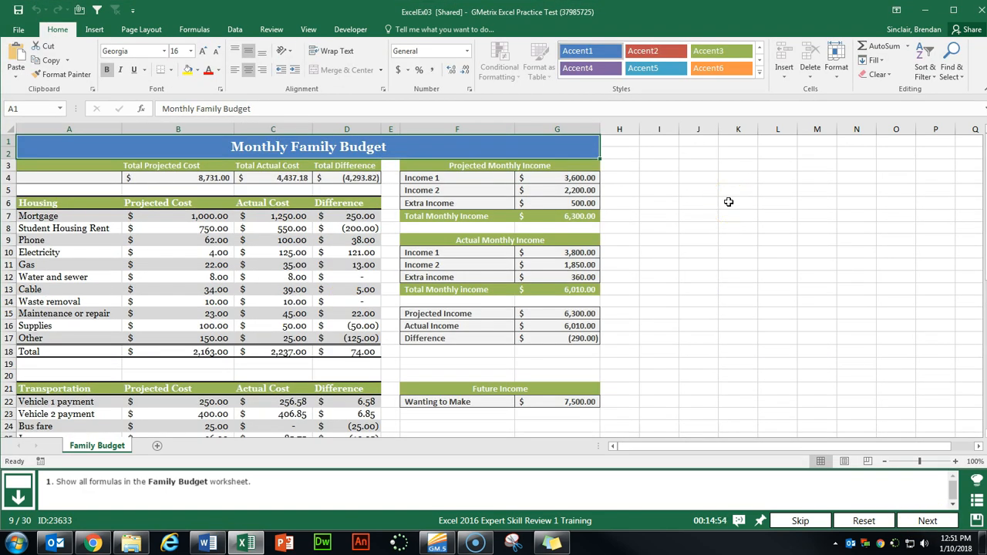
# - Turn on Show Formulas so the Family Budget sheet displays formulas instead of values
pyautogui.click(195, 30)
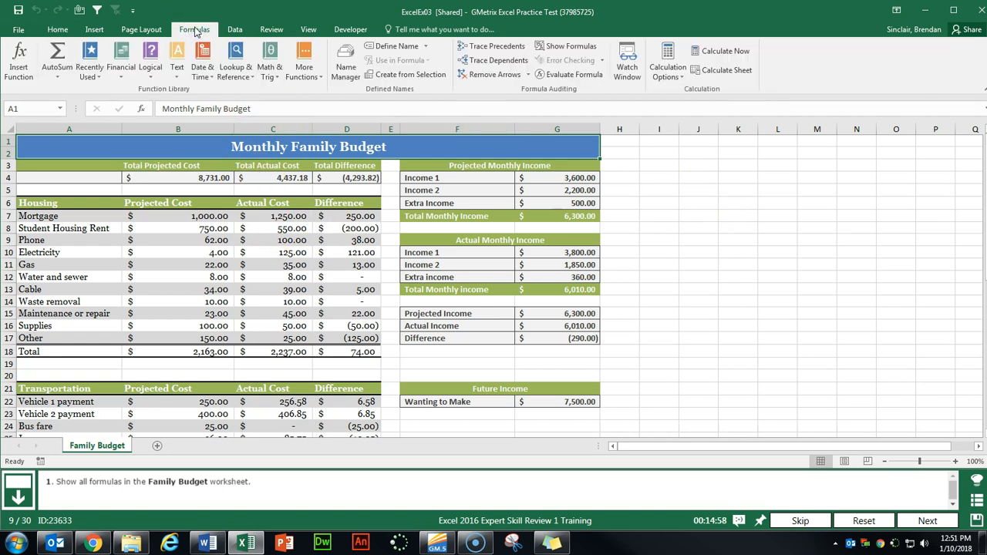
pyautogui.click(575, 48)
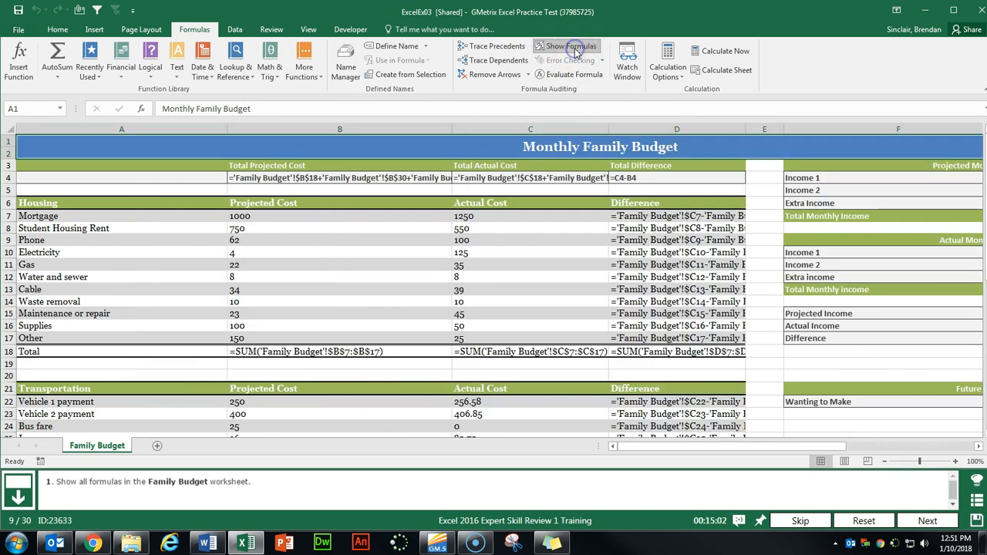
# - Enable iterative calculation with 25 maximum iterations and .005 maximum change in Excel Options
pyautogui.click(928, 521)
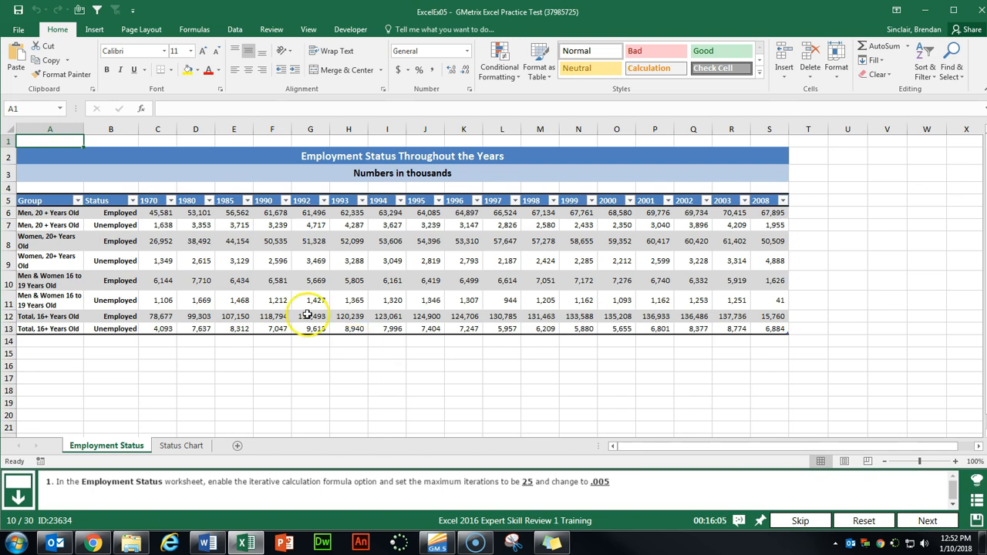
pyautogui.click(28, 30)
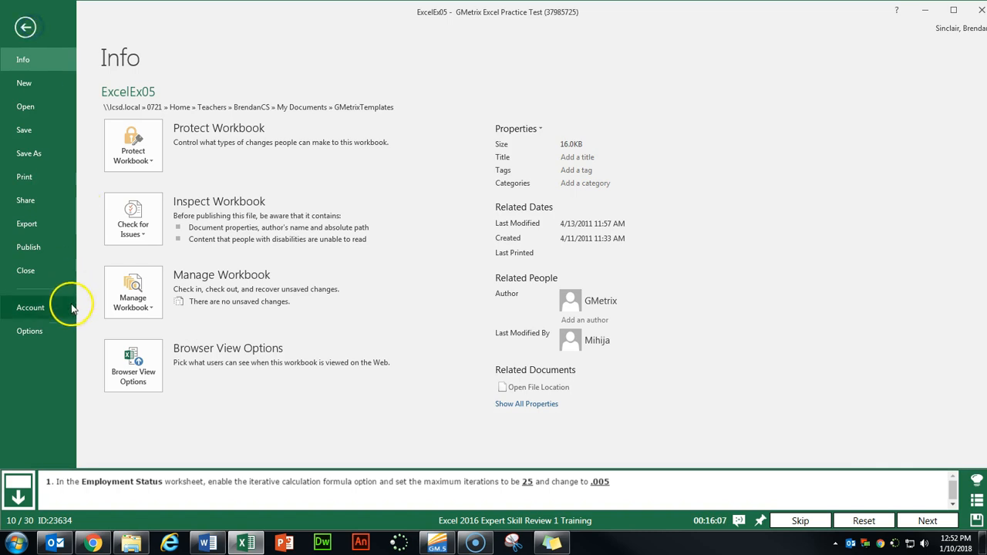
pyautogui.click(29, 331)
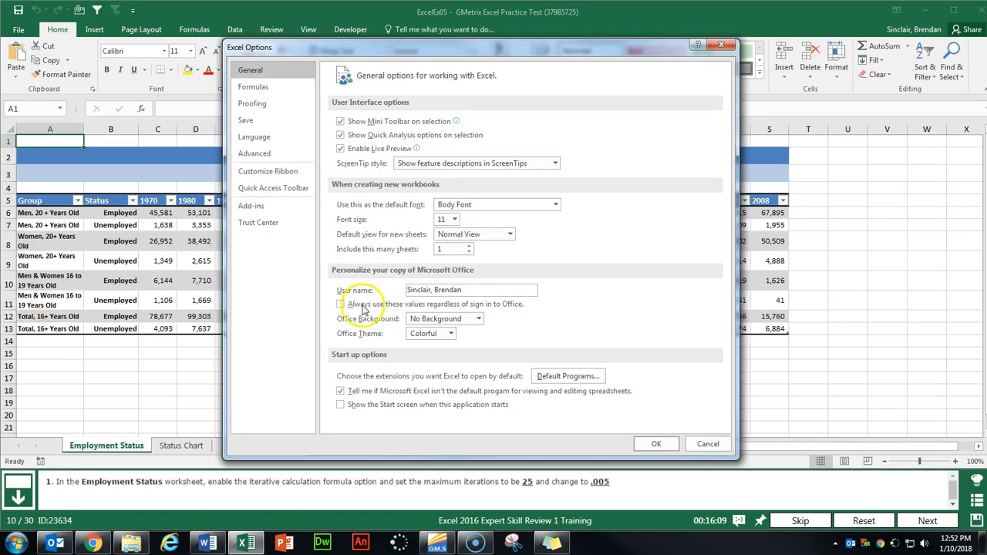
pyautogui.click(262, 88)
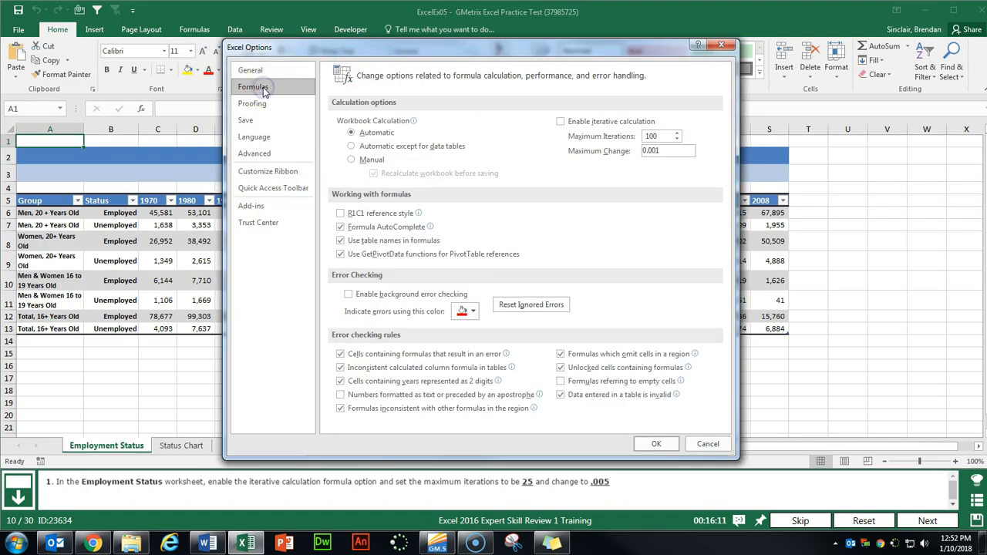
pyautogui.click(561, 123)
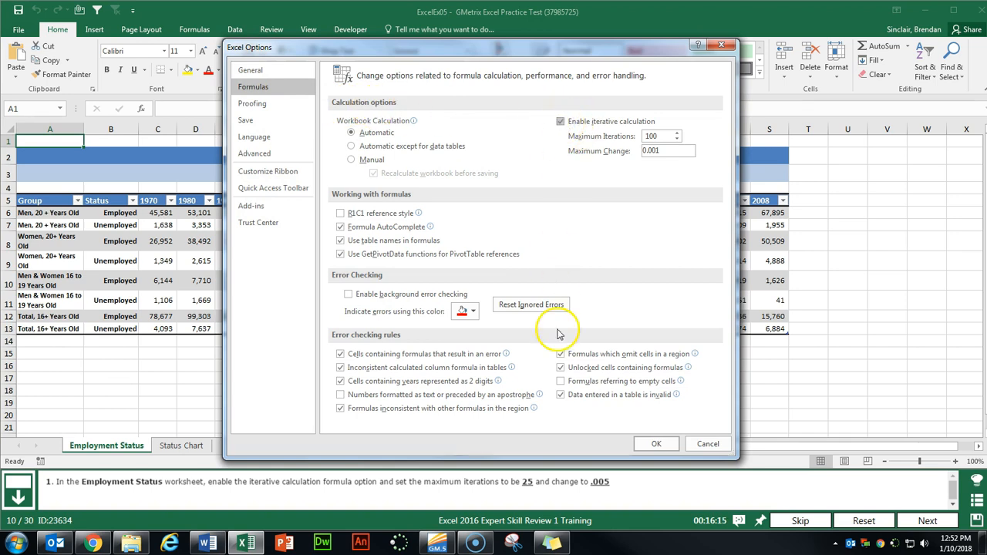
pyautogui.doubleClick(661, 136)
pyautogui.write('25')
pyautogui.press('Tab')
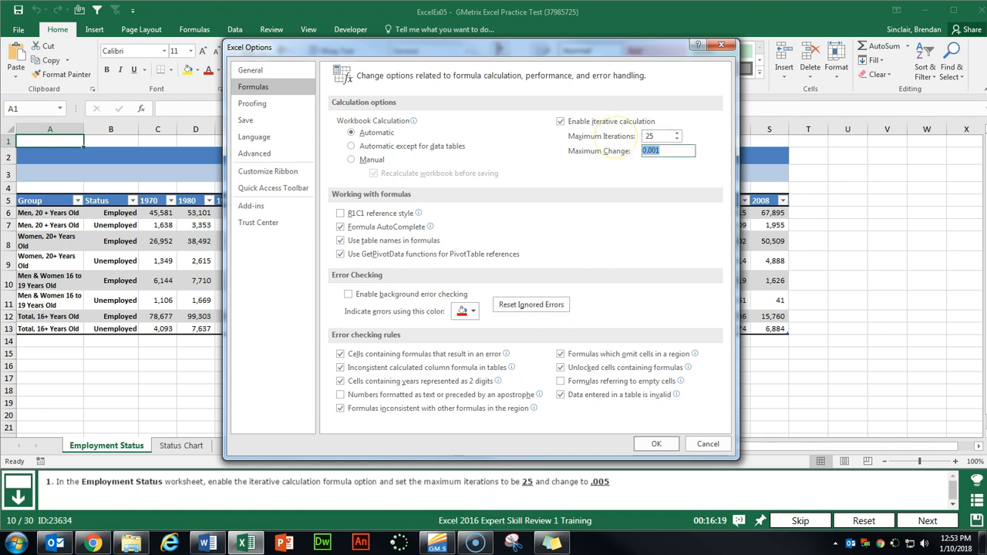
pyautogui.write('.005')
pyautogui.click(655, 443)
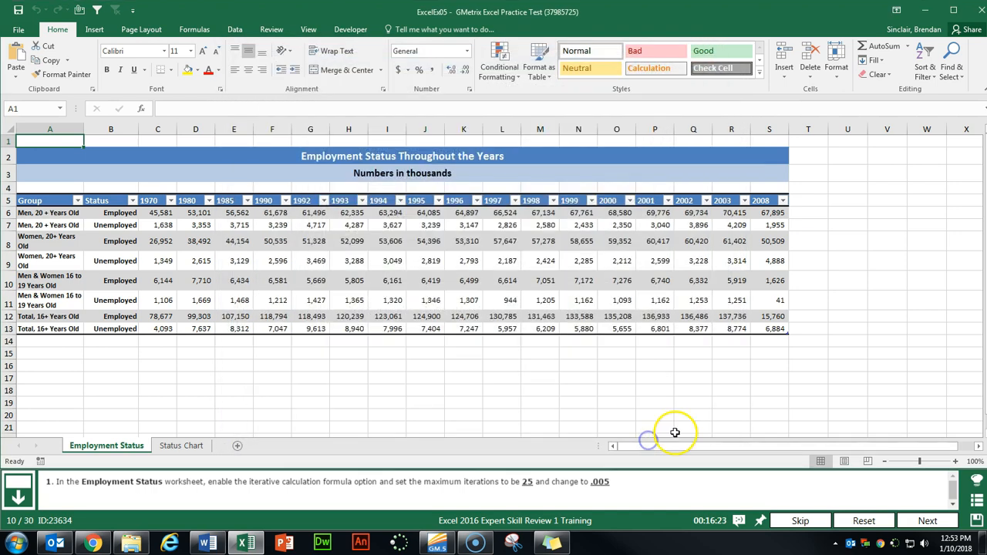
pyautogui.click(927, 520)
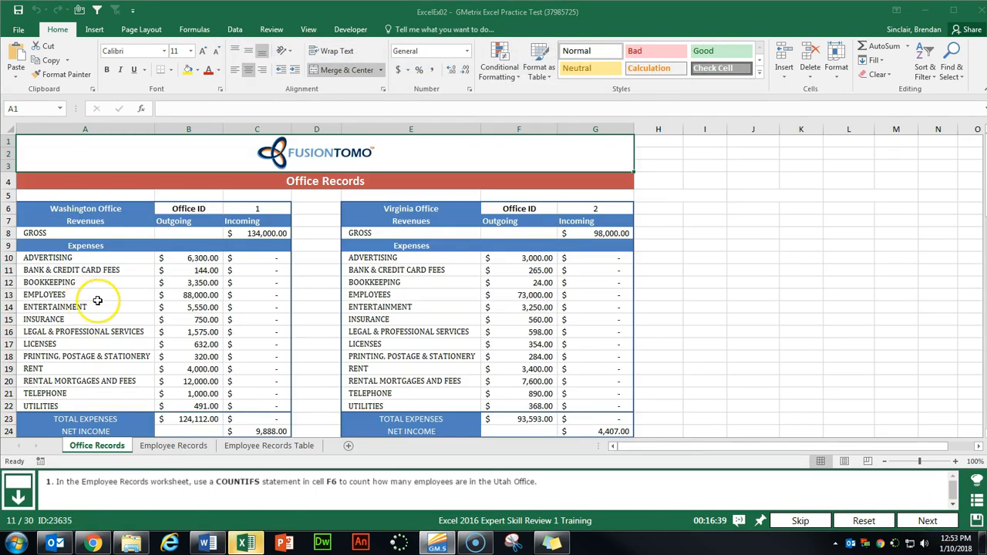
# - In F6 on Employee Records, start COUNTIFS with criteria range B7:B39 and criterion Employee
pyautogui.click(171, 448)
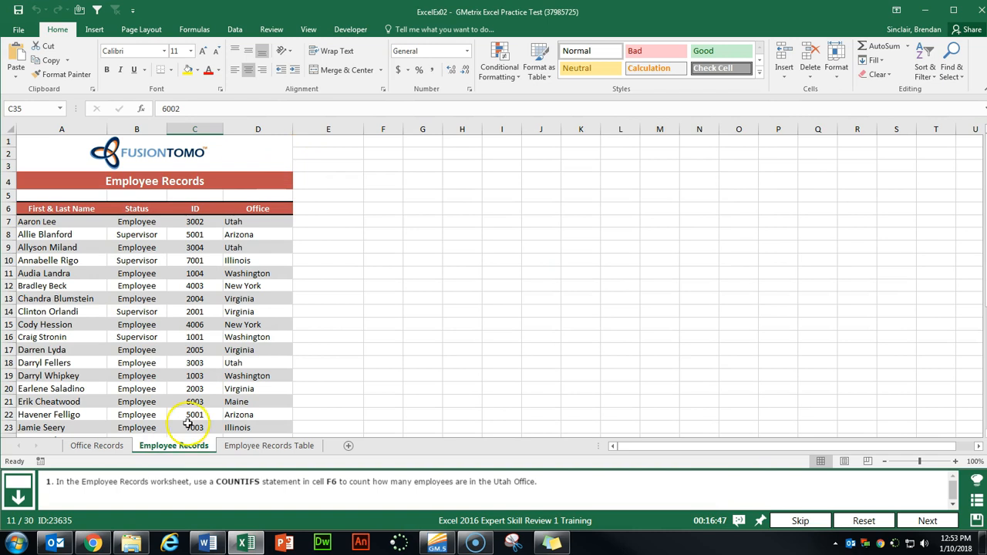
pyautogui.click(393, 209)
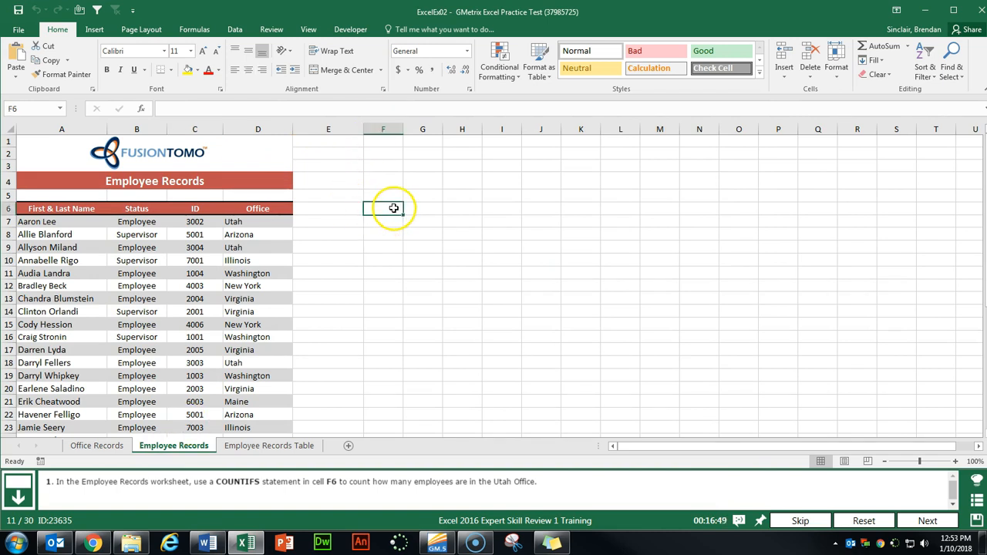
pyautogui.click(142, 110)
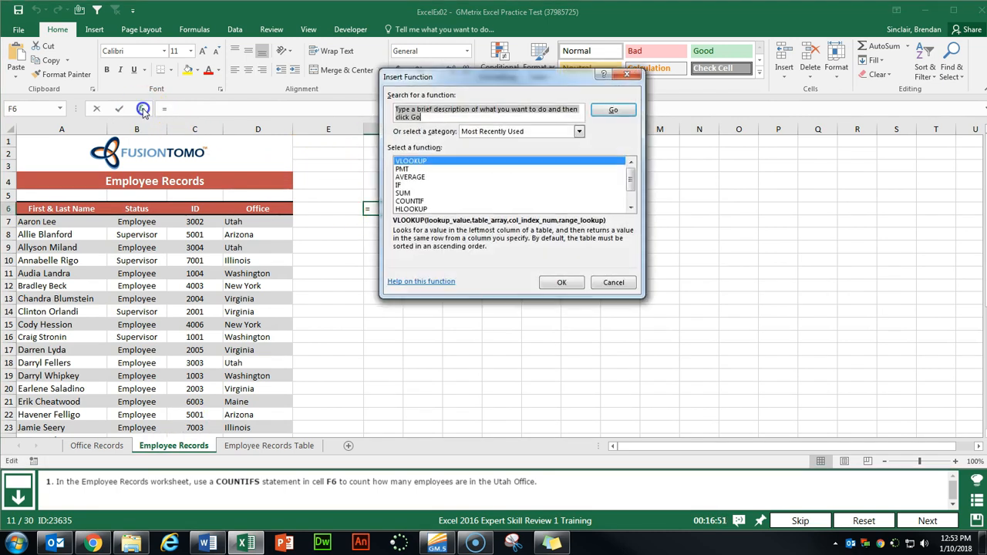
pyautogui.write('countifs')
pyautogui.press('Return')
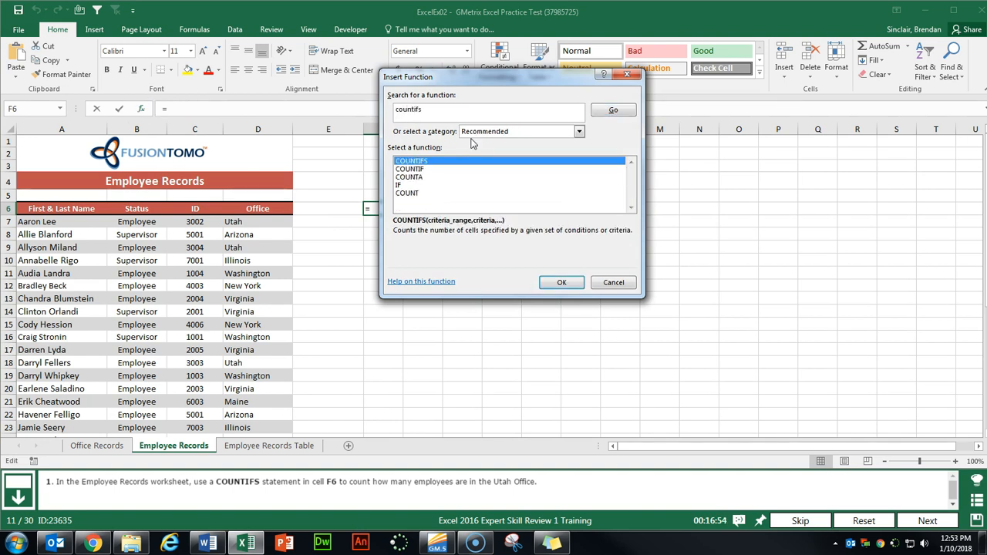
pyautogui.click(563, 282)
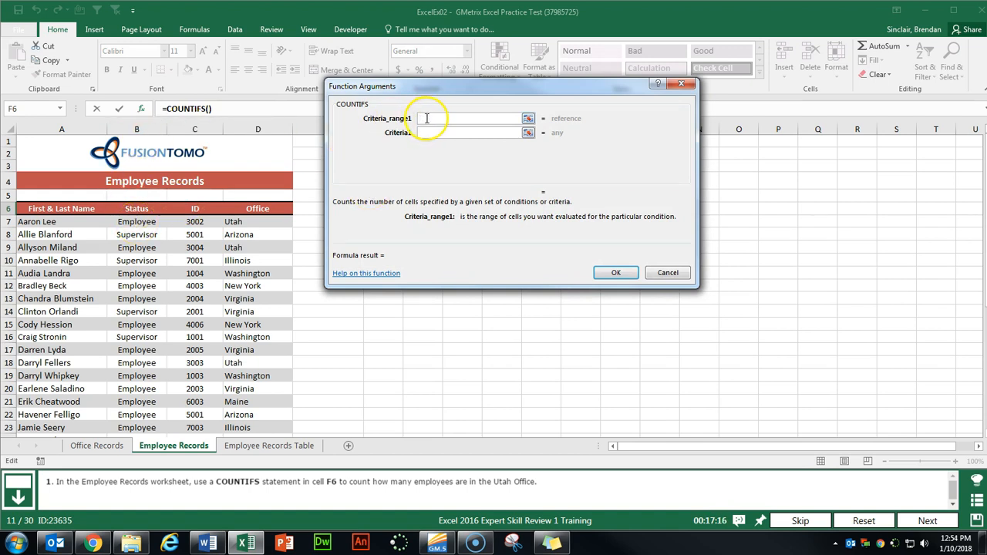
pyautogui.click(155, 221)
pyautogui.hotkey('ctrl', 'shift', 'Down')
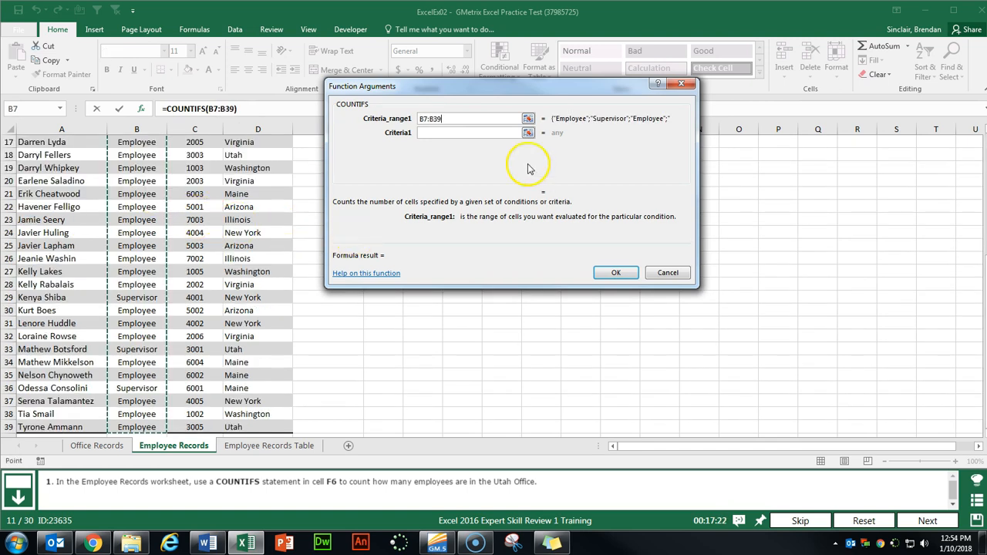
pyautogui.press('Tab')
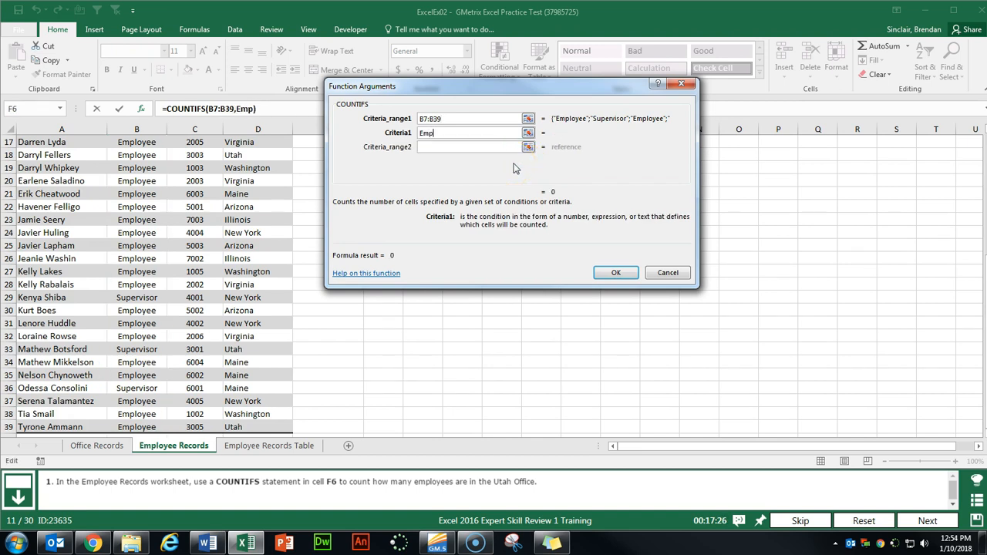
pyautogui.press('Tab')
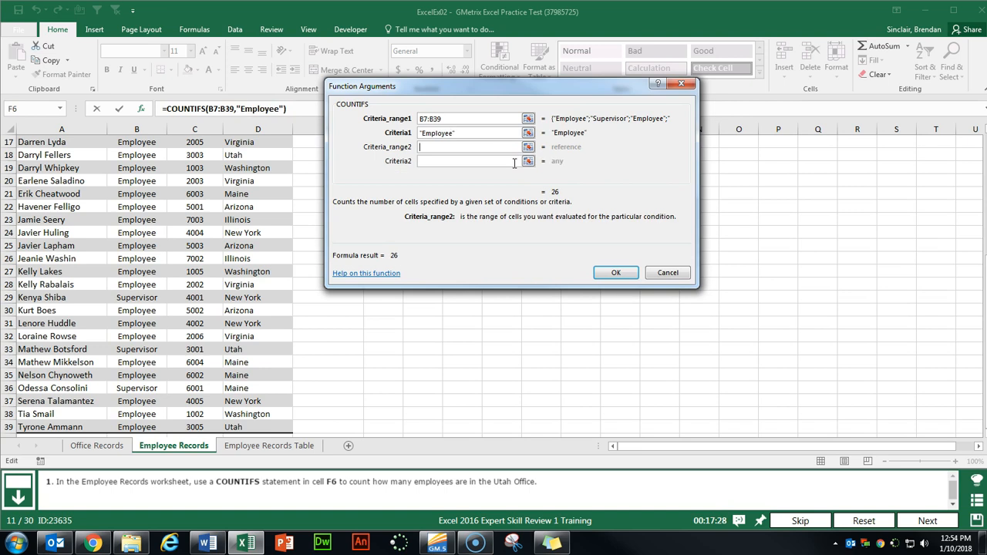
# - Add criteria range D7:D39 with criterion Utah so F6 returns 4, and submit the task
pyautogui.scroll(5, 187, 260)
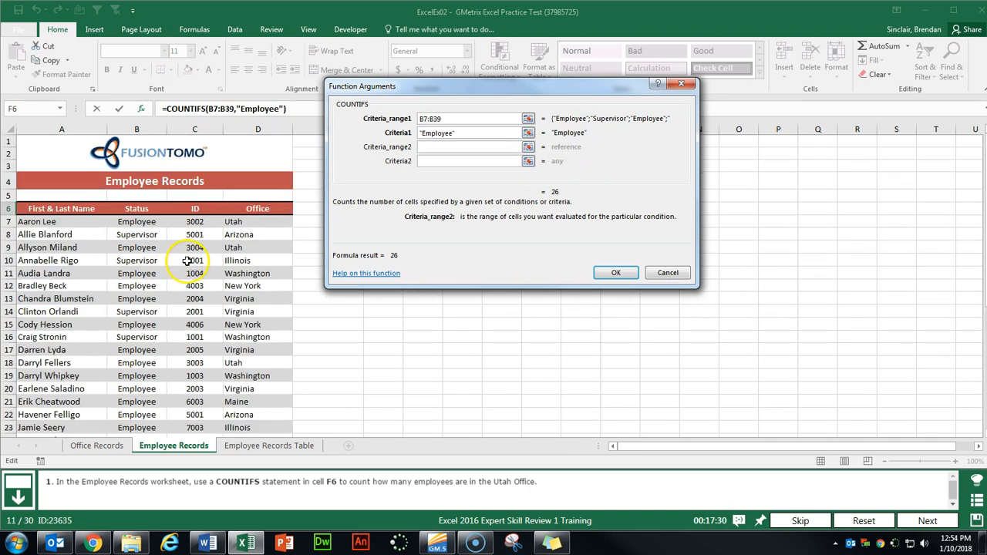
pyautogui.click(262, 221)
pyautogui.hotkey('ctrl', 'shift', 'Down')
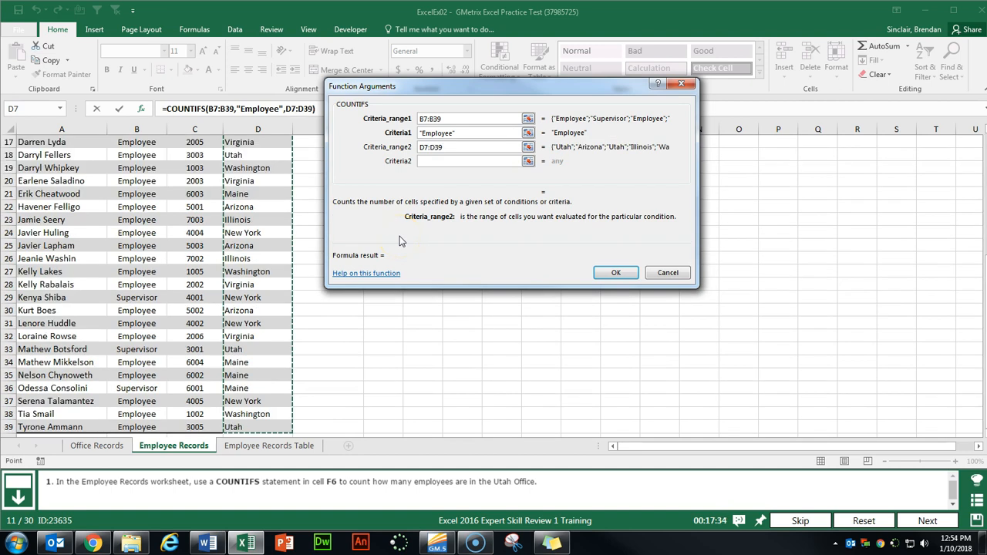
pyautogui.click(438, 168)
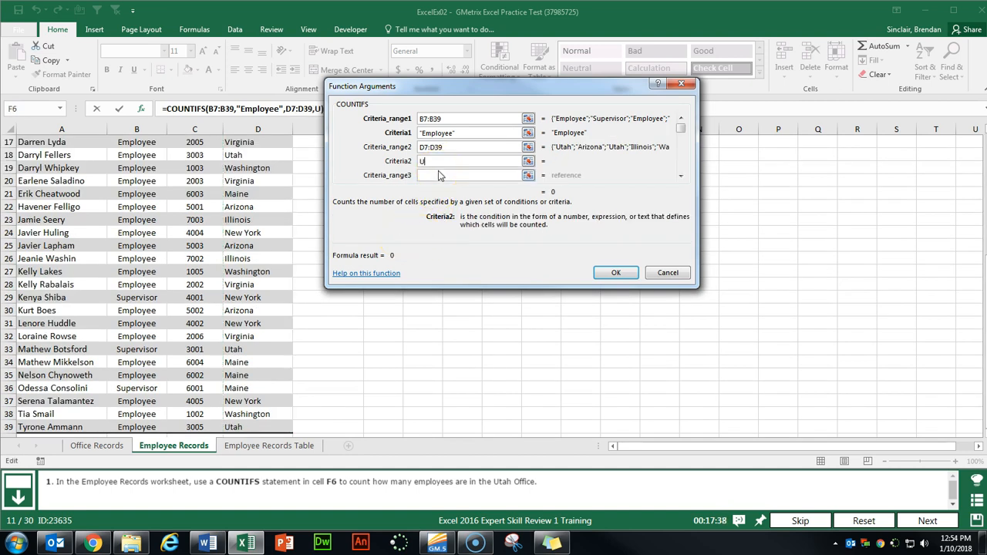
pyautogui.write('Utah')
pyautogui.click(612, 270)
pyautogui.scroll(1, 607, 267)
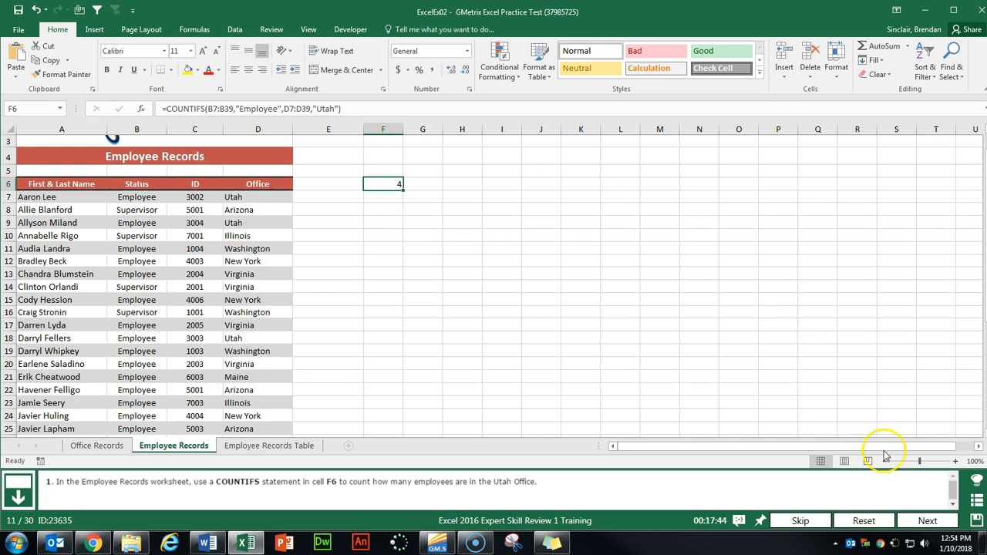
pyautogui.click(928, 521)
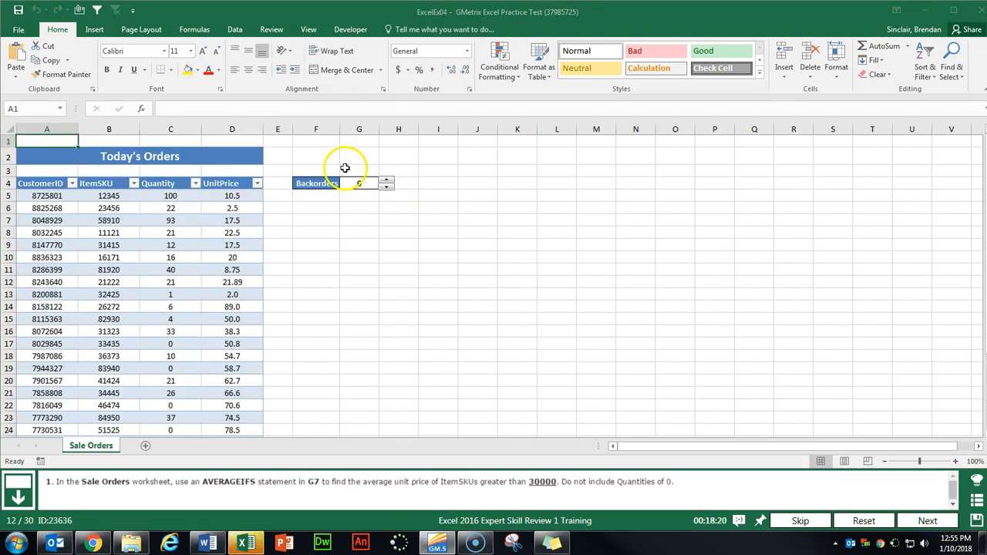
# - Start an AVERAGEIFS formula in G7 with average range D5:D24
pyautogui.click(360, 220)
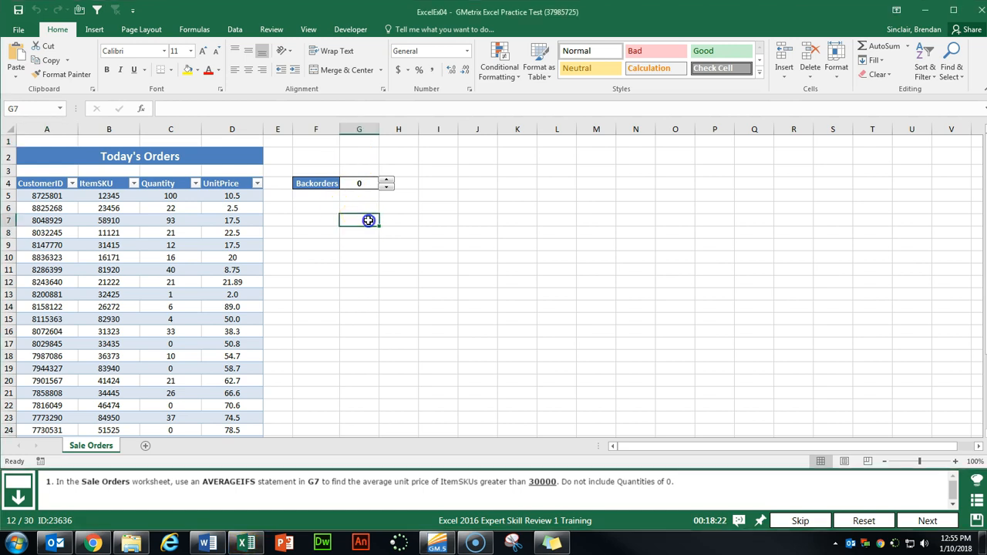
pyautogui.click(142, 108)
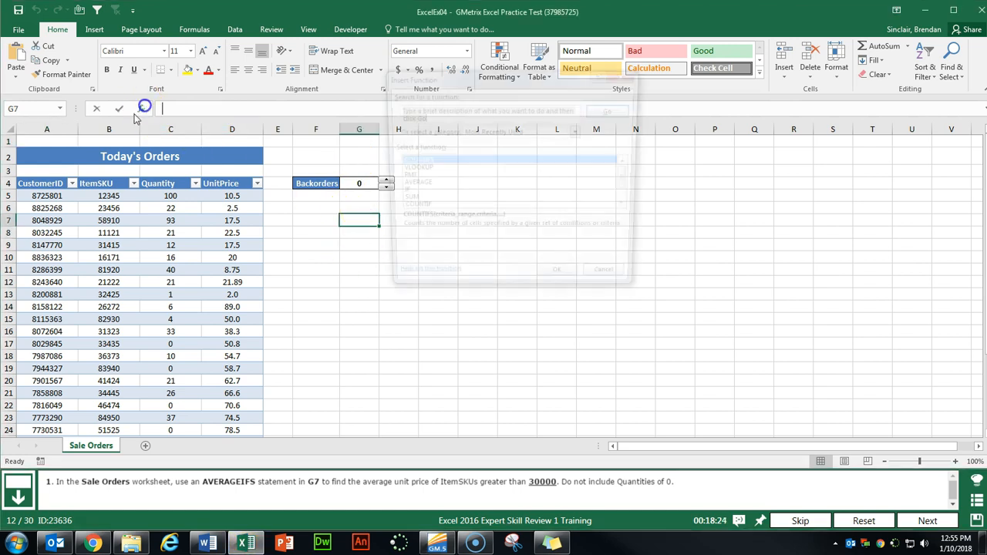
pyautogui.write('ave')
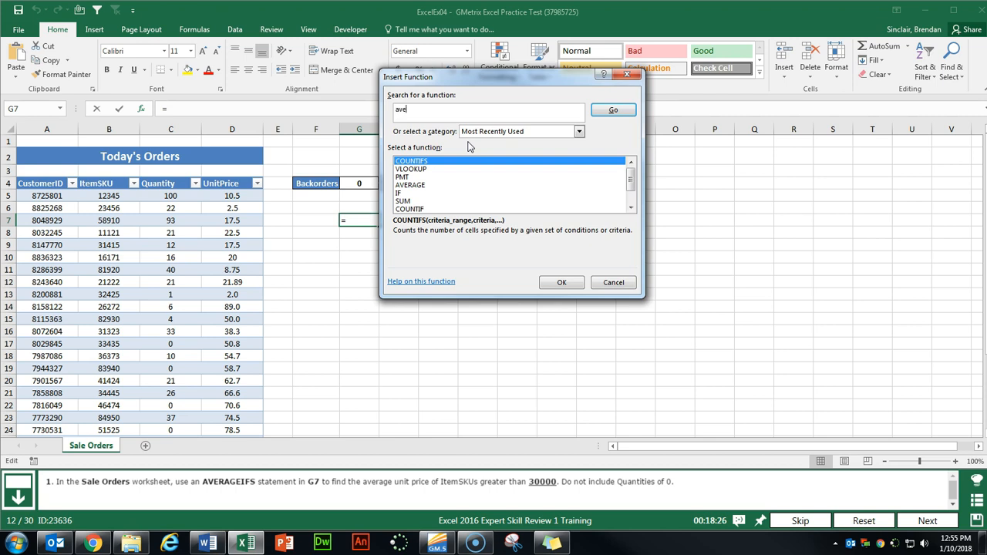
pyautogui.write('rageifs')
pyautogui.press('Return')
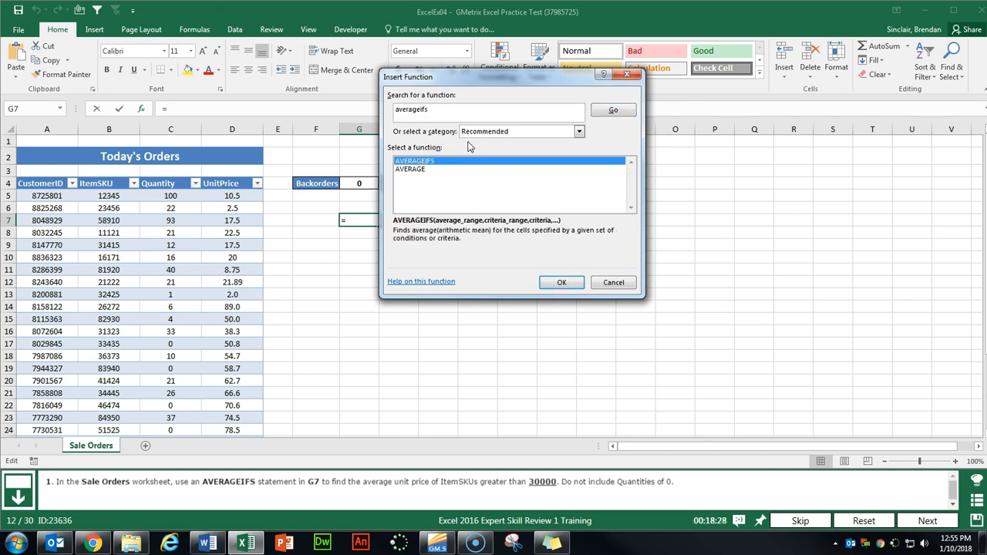
pyautogui.click(562, 283)
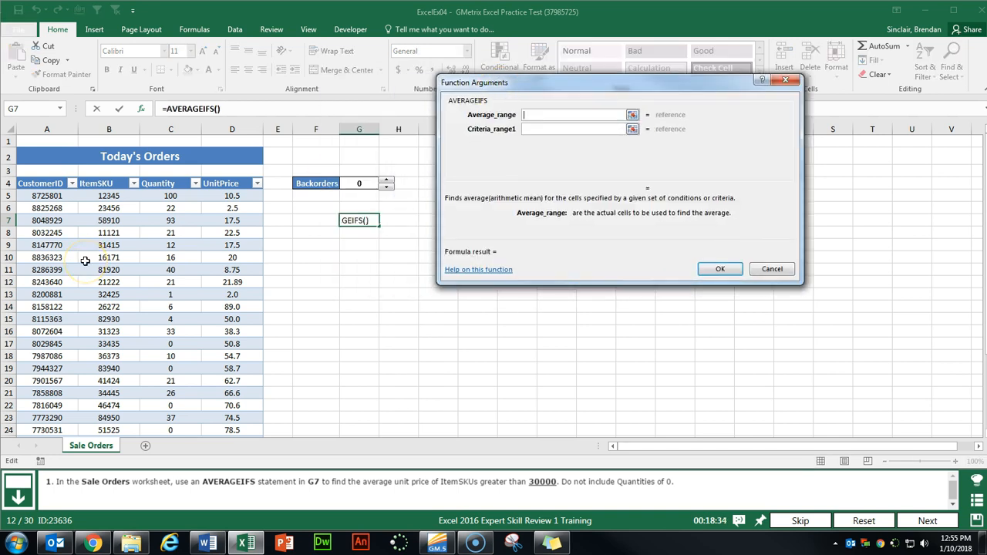
pyautogui.click(232, 195)
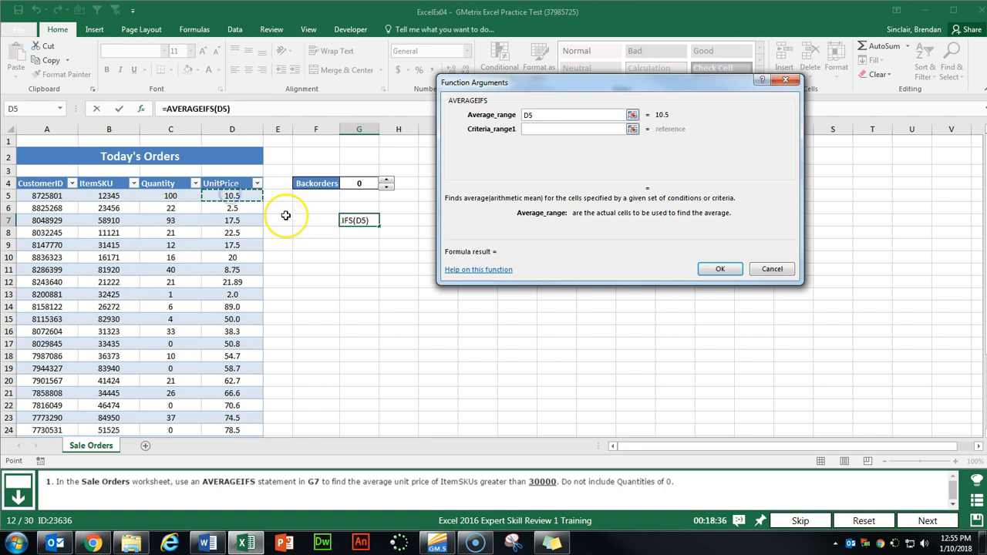
pyautogui.hotkey('ctrl', 'shift', 'Down')
pyautogui.press('Tab')
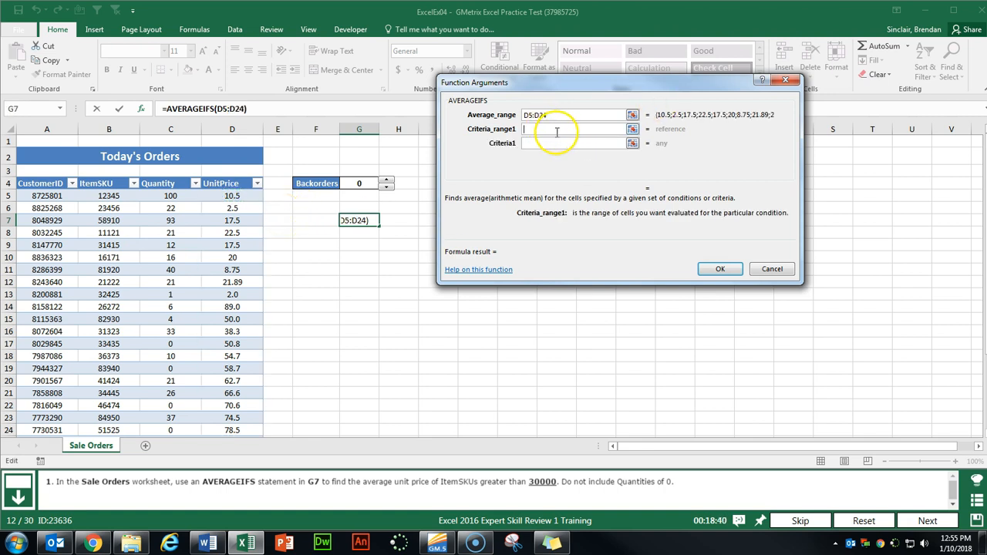
# - Add criteria B5:B24 ">30000" and C5:C24 "<>0" so G7 returns 39.25454, and submit
pyautogui.click(120, 195)
pyautogui.hotkey('ctrl', 'shift', 'Down')
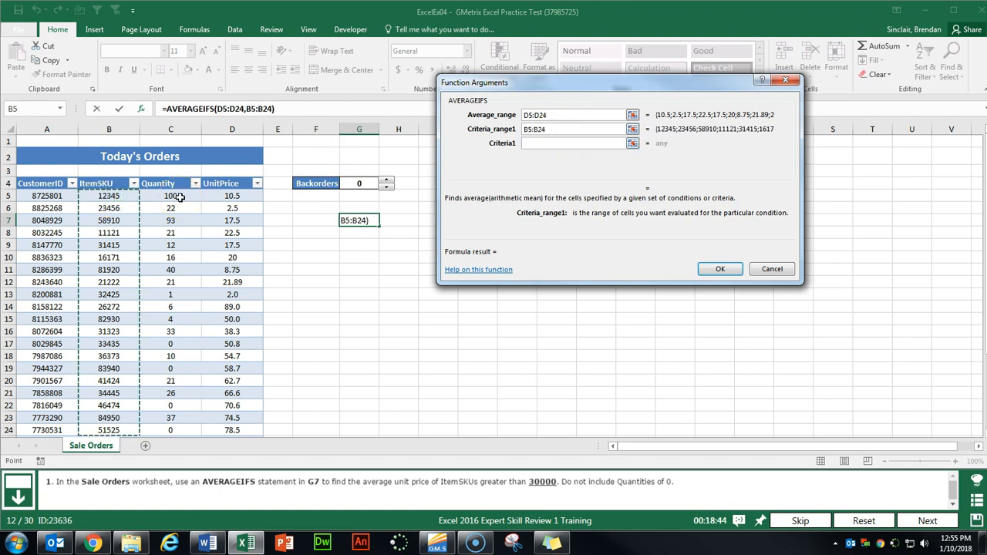
pyautogui.click(578, 144)
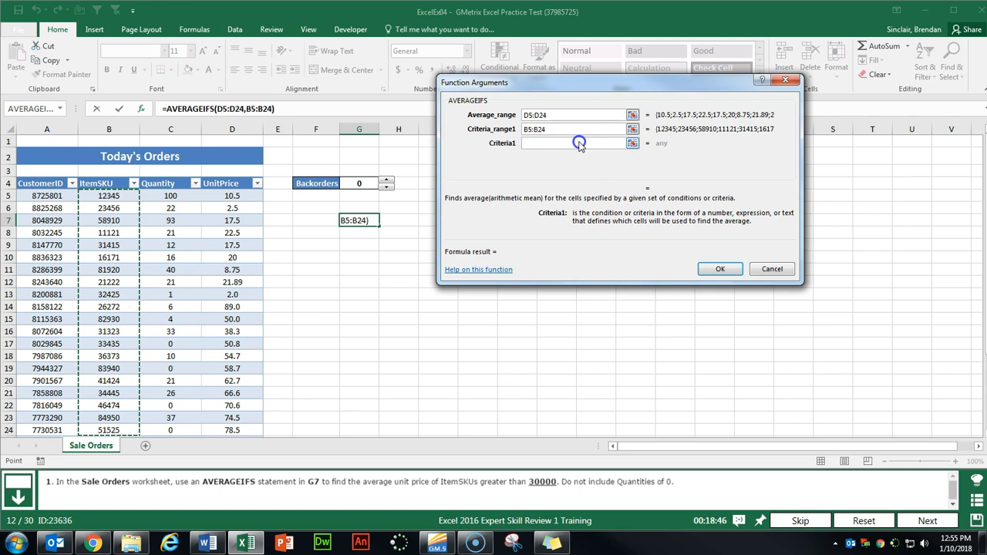
pyautogui.write('>30000')
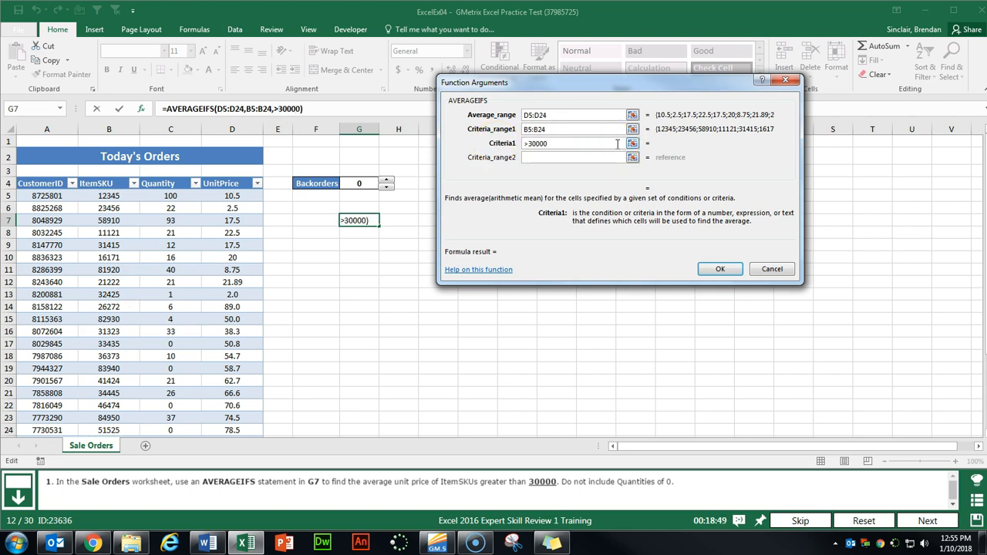
pyautogui.press('Tab')
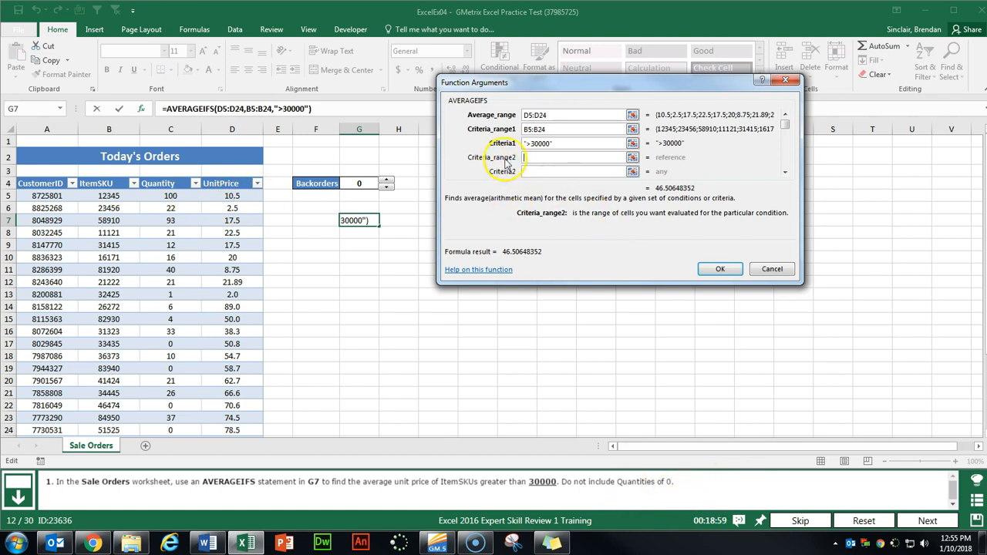
pyautogui.click(171, 196)
pyautogui.hotkey('ctrl', 'shift', 'Down')
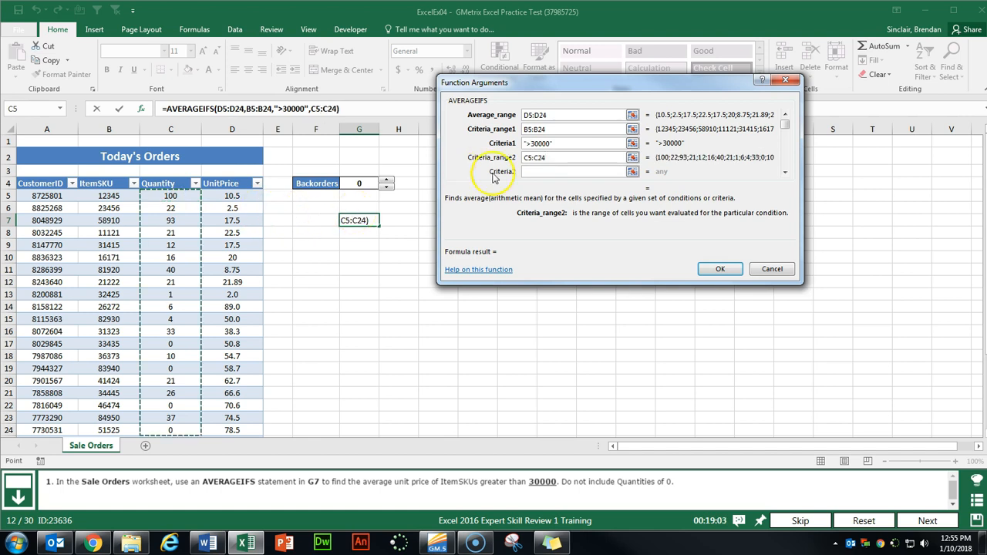
pyautogui.click(559, 171)
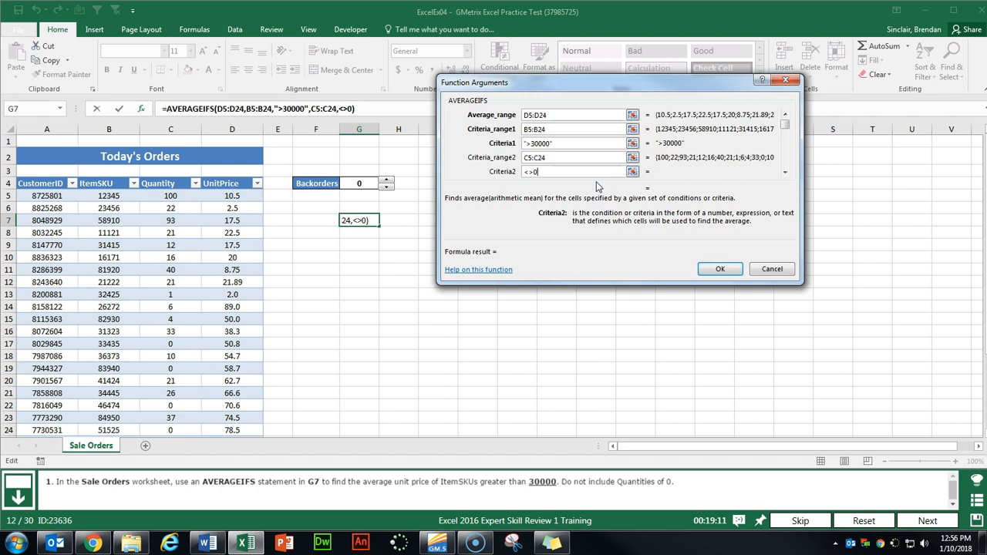
pyautogui.press('Tab')
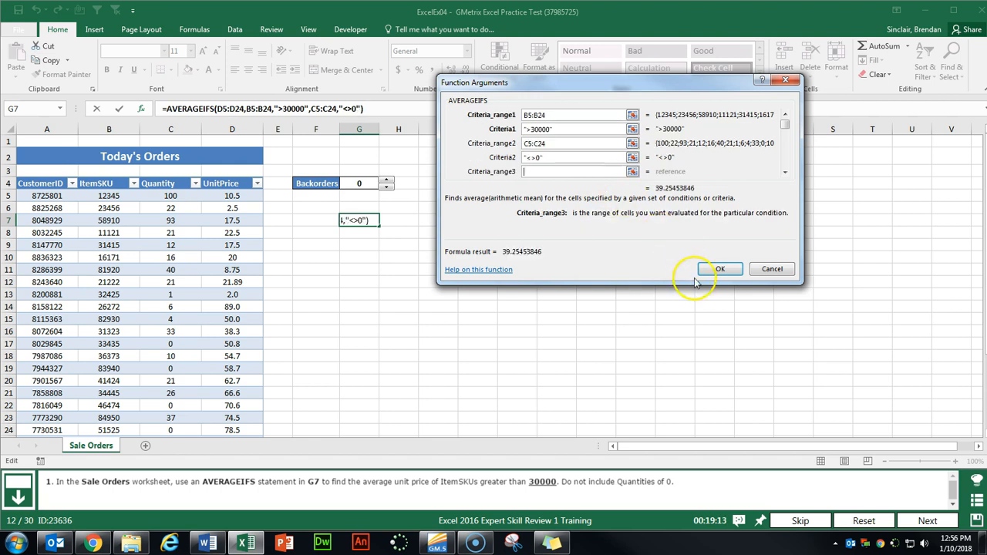
pyautogui.click(720, 269)
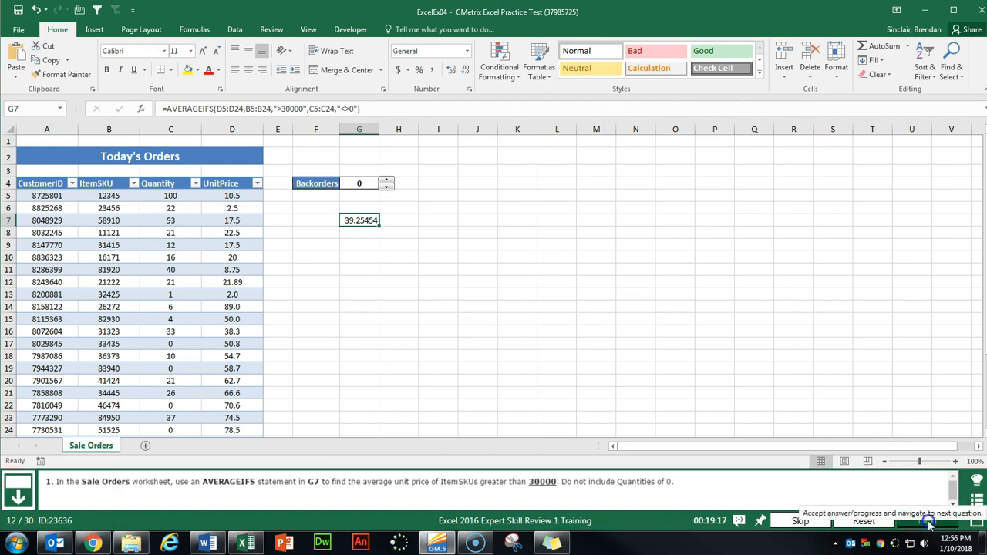
pyautogui.click(929, 523)
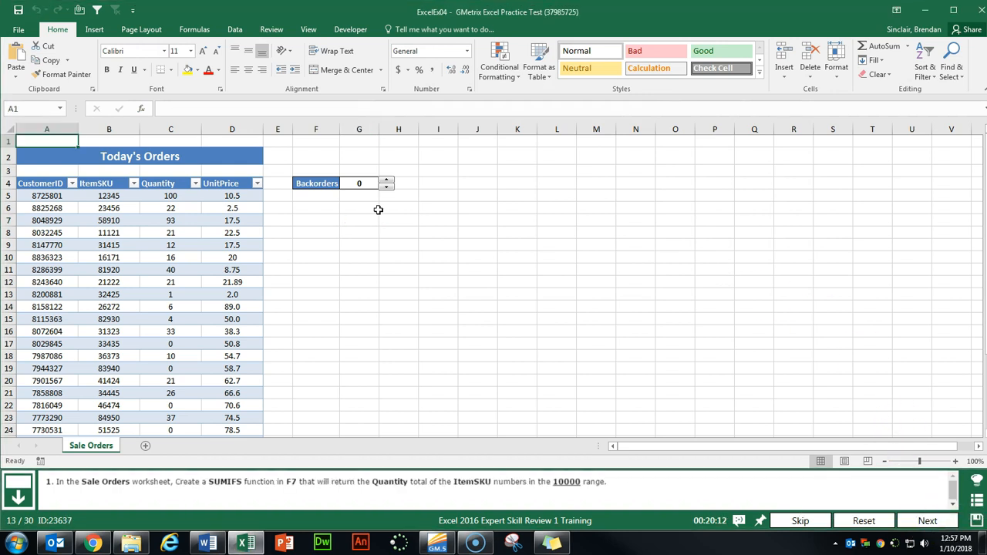
# - Start a SUMIFS formula in F7 summing the Quantity range C5:C24
pyautogui.click(318, 222)
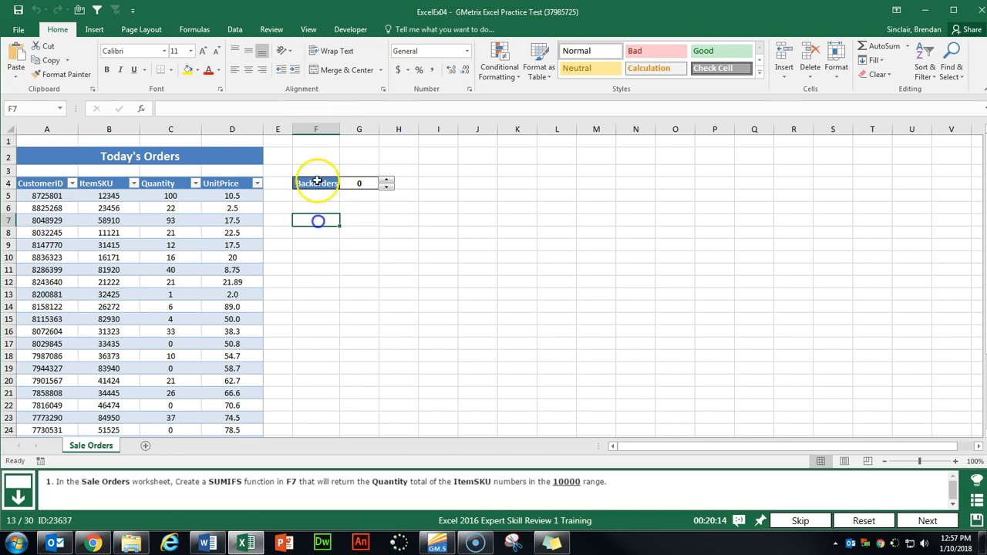
pyautogui.click(142, 112)
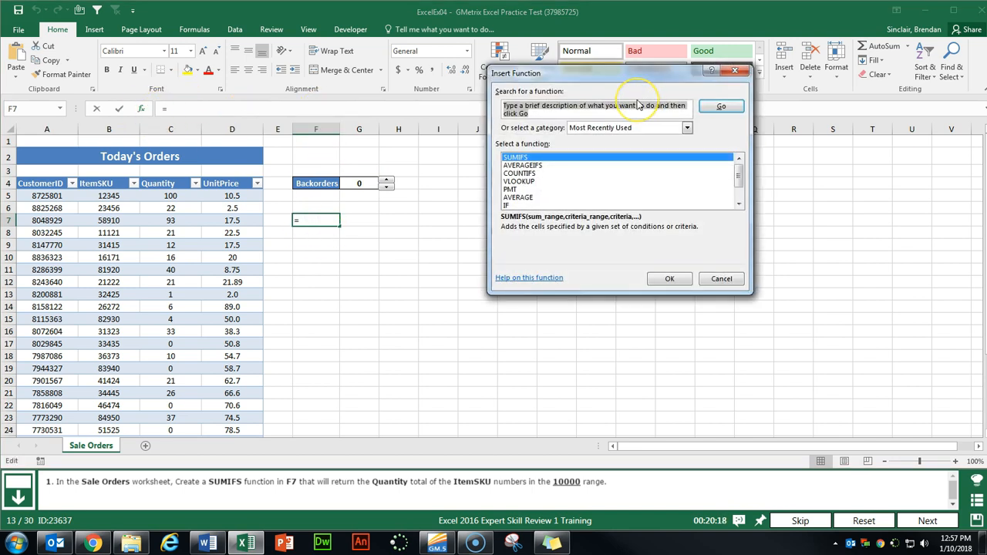
pyautogui.write('sumifs')
pyautogui.press('Return')
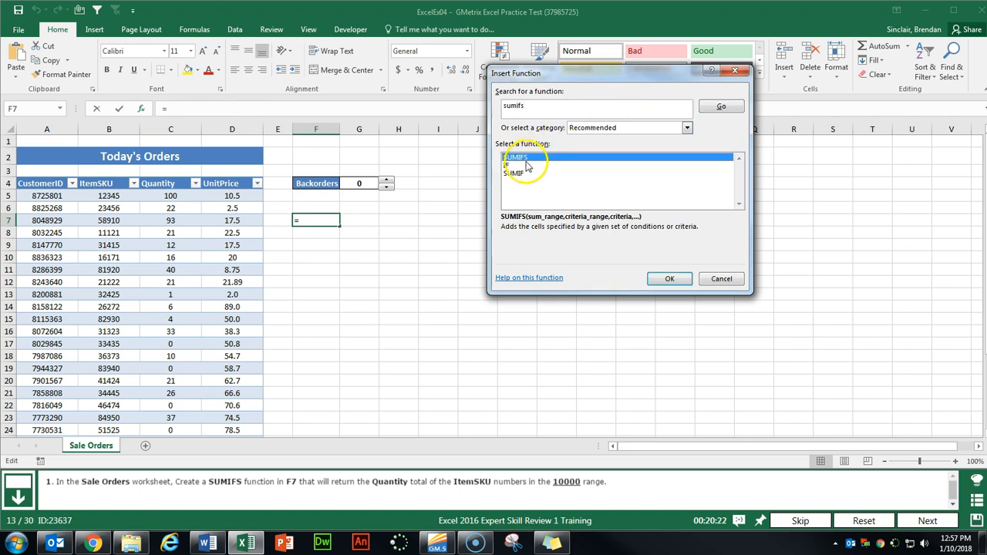
pyautogui.click(668, 279)
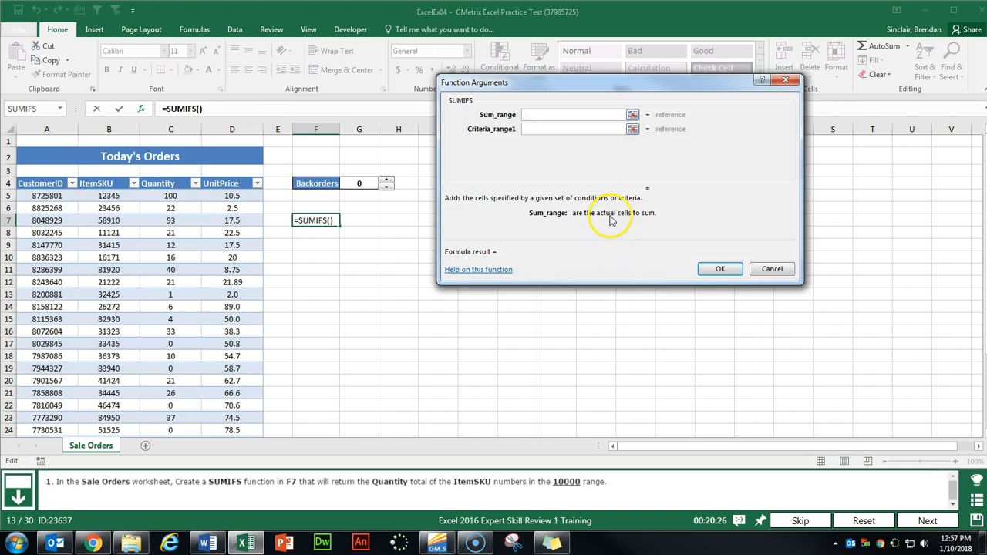
pyautogui.click(165, 195)
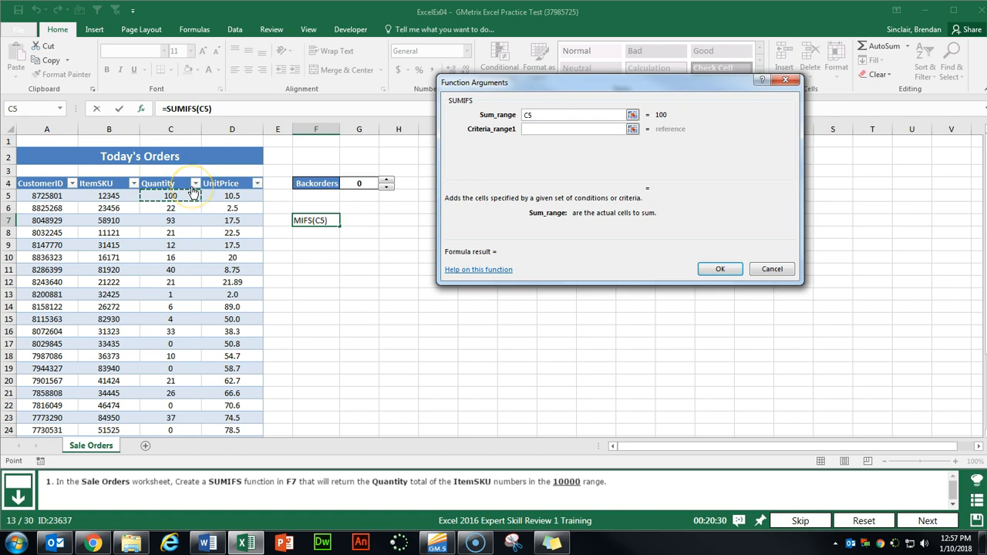
pyautogui.hotkey('ctrl', 'shift', 'Down')
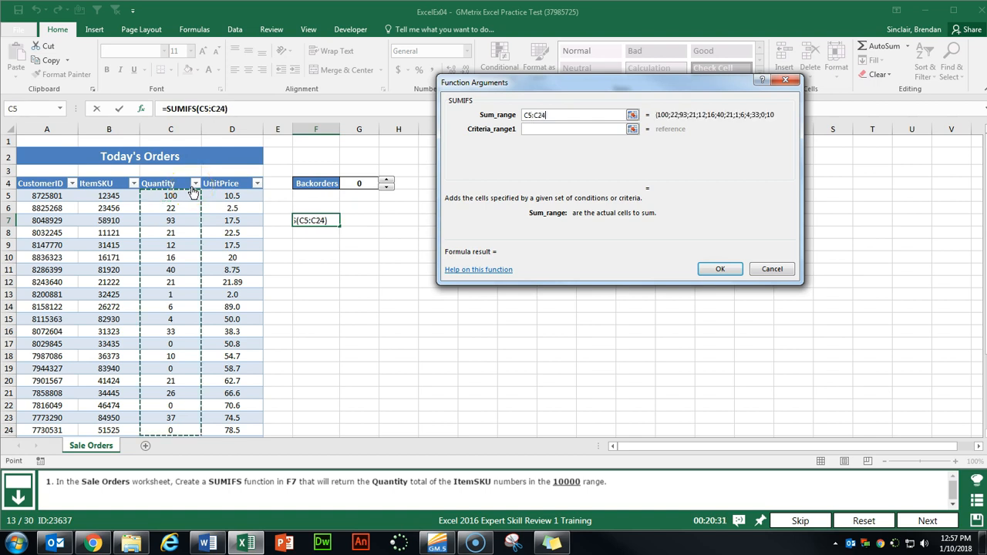
# - Add criteria B5:B24 ">10000" and B5:B24 "<20000" so F7 returns 137
pyautogui.click(537, 128)
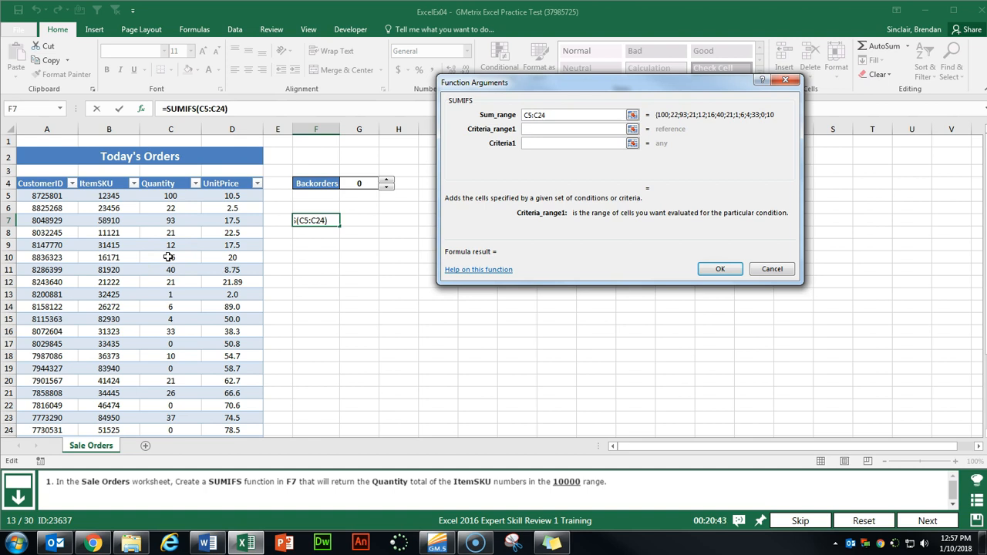
pyautogui.click(94, 195)
pyautogui.hotkey('ctrl', 'shift', 'Down')
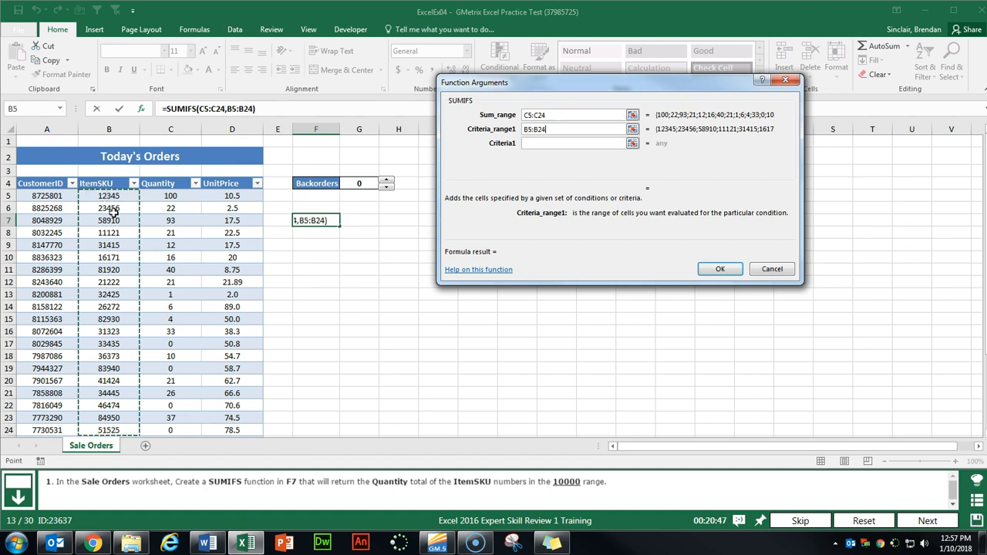
pyautogui.click(543, 145)
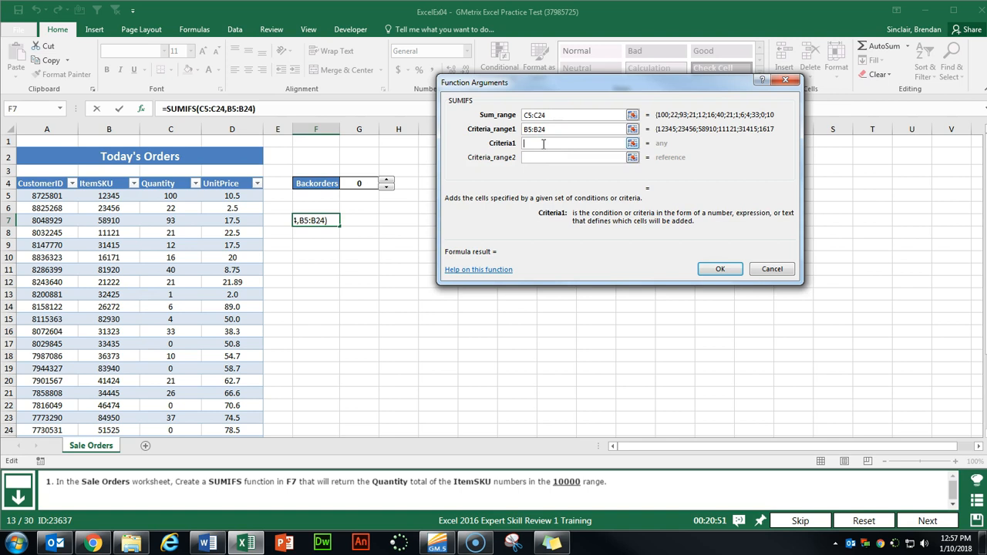
pyautogui.write('>10000')
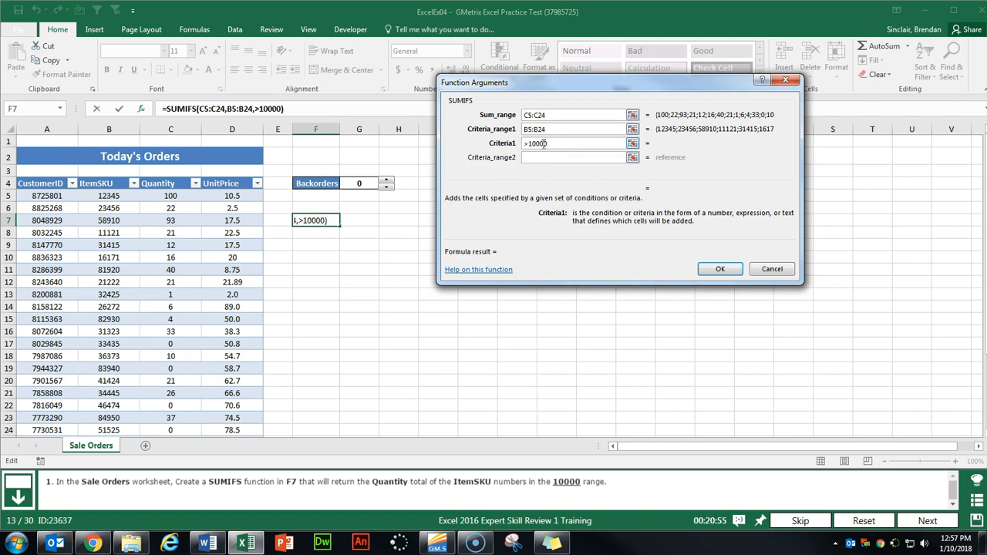
pyautogui.press('Tab')
pyautogui.click(108, 195)
pyautogui.hotkey('ctrl', 'shift', 'Down')
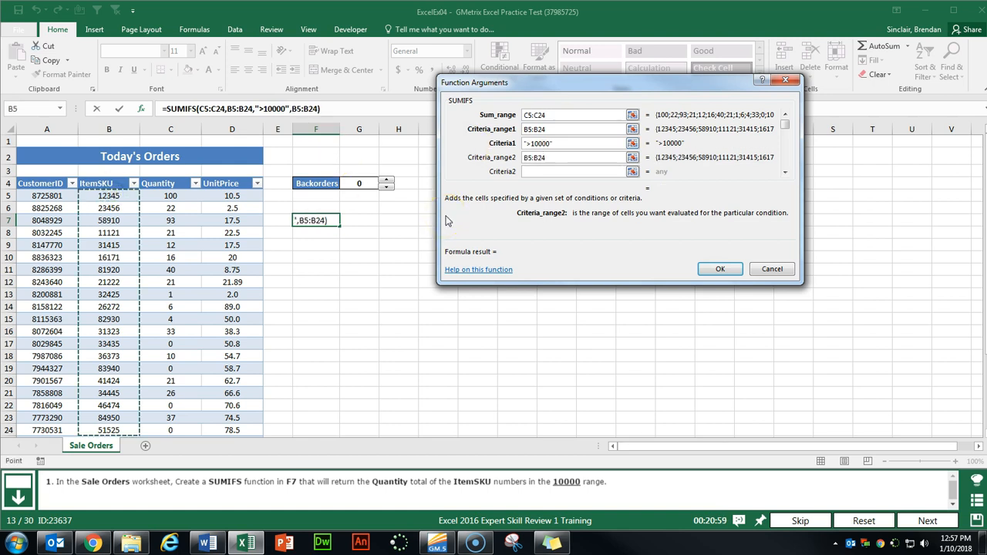
pyautogui.press('Tab')
pyautogui.write('<')
pyautogui.write('10')
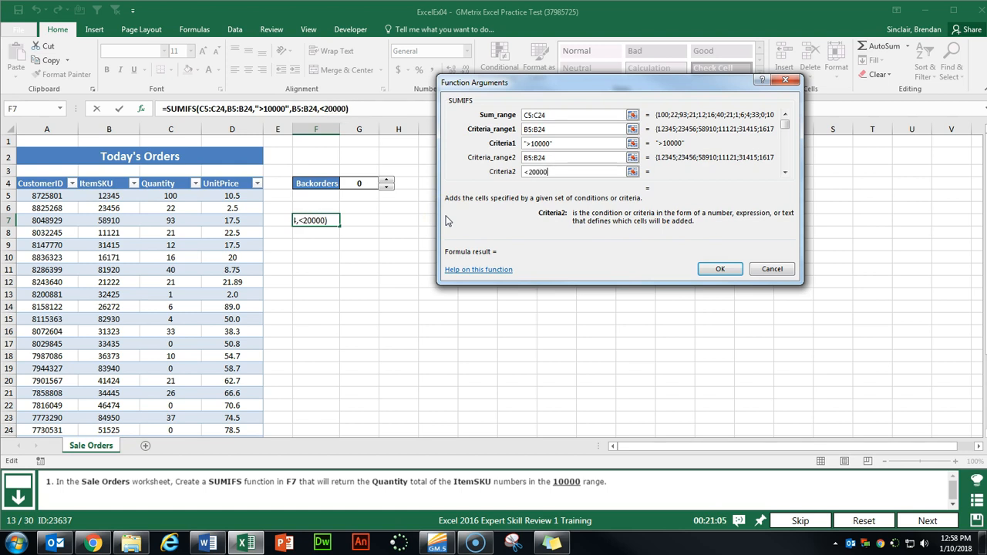
pyautogui.write('000')
pyautogui.press('Tab')
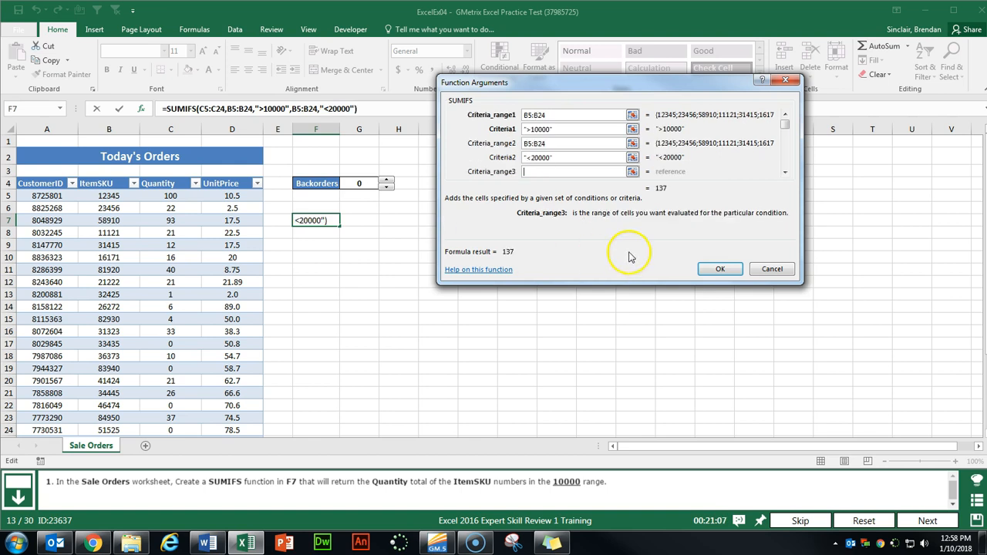
pyautogui.click(710, 269)
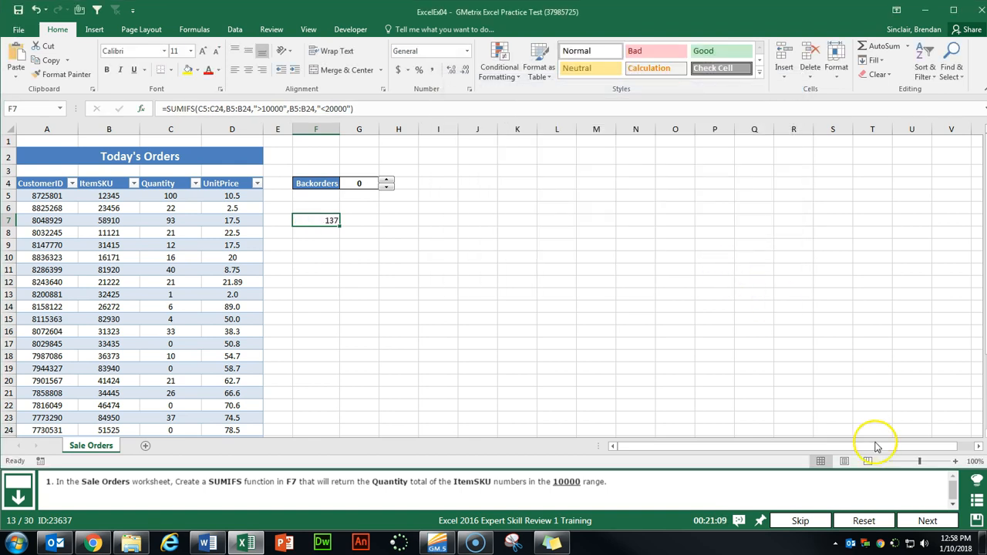
# - Move to the next task and start a COUNTIF formula in F7 on Employee Records
pyautogui.click(928, 521)
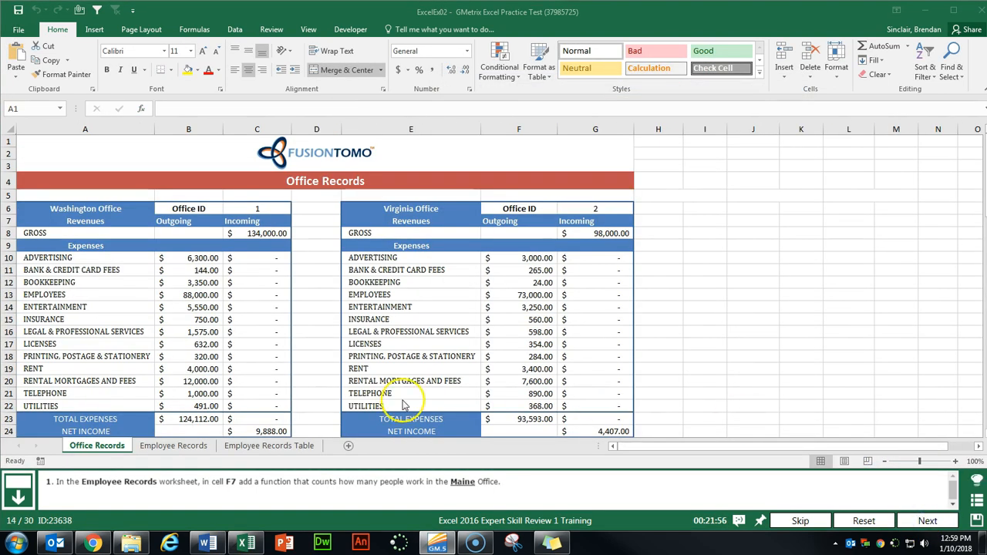
pyautogui.click(172, 446)
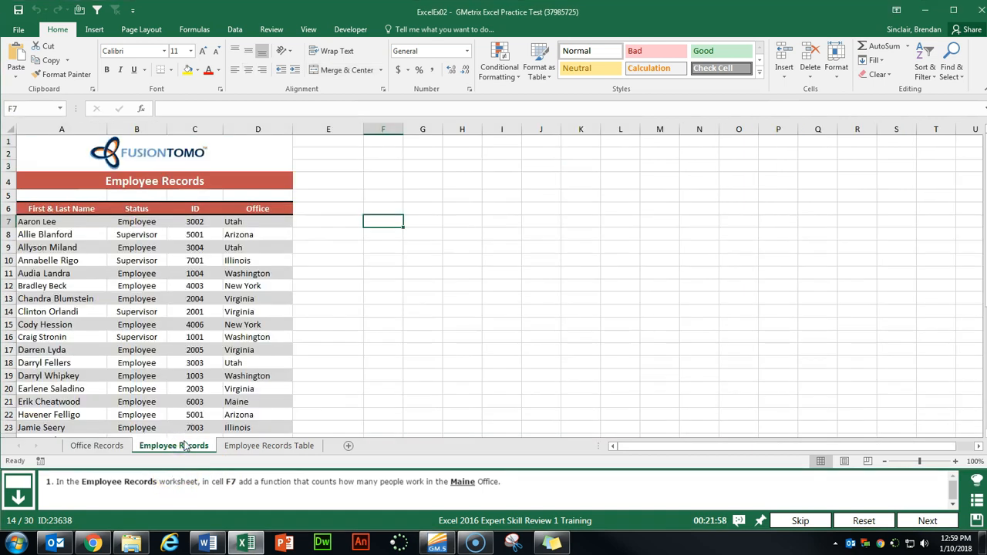
pyautogui.click(387, 221)
pyautogui.click(143, 110)
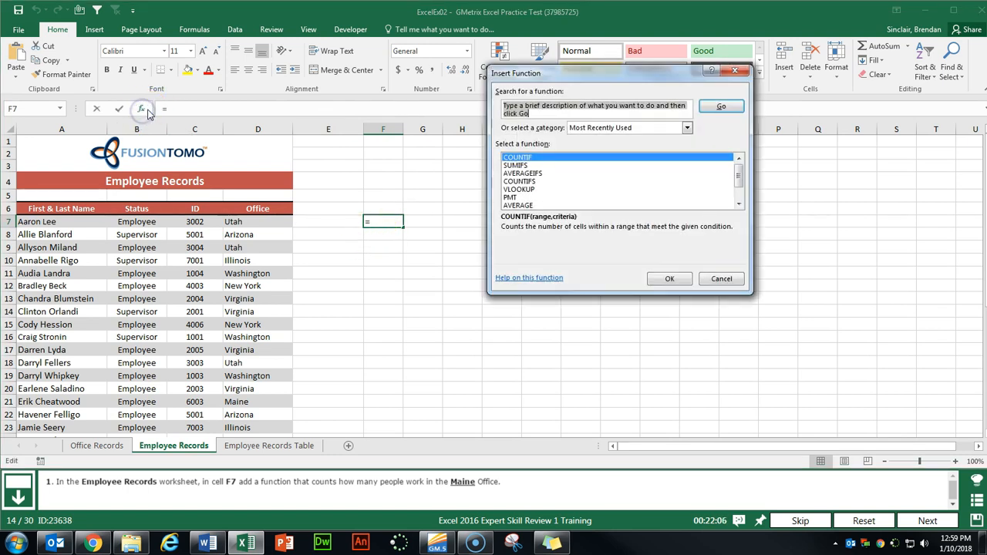
pyautogui.click(515, 111)
pyautogui.write('countif')
pyautogui.press('Return')
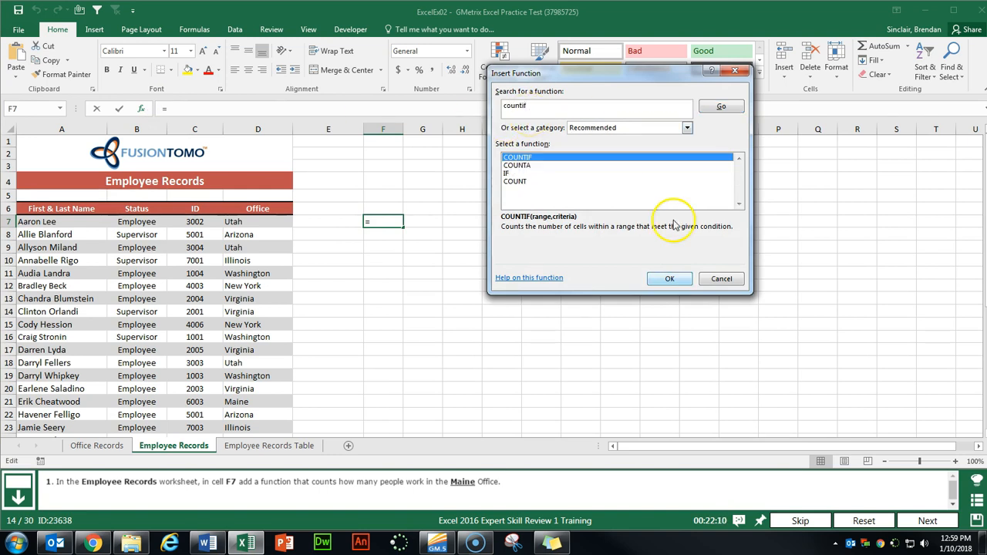
pyautogui.click(667, 279)
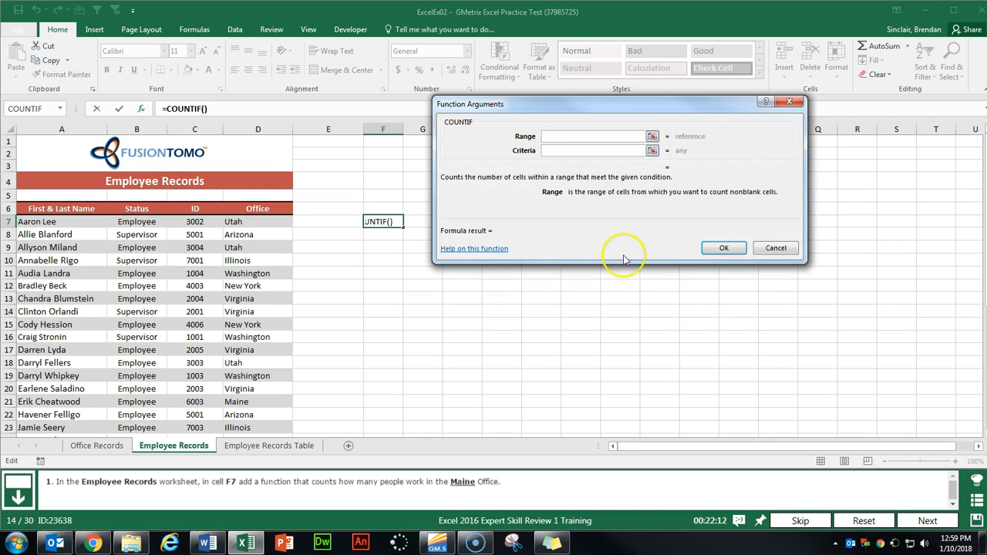
# - Count Maine entries in range D7:D39 so F7 returns 4, and submit the task
pyautogui.click(235, 221)
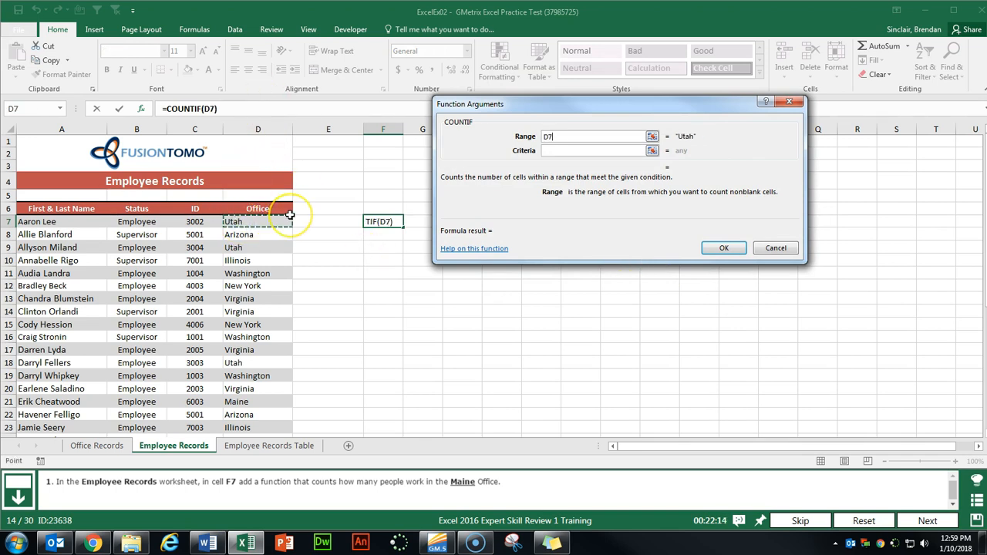
pyautogui.hotkey('ctrl', 'shift', 'Down')
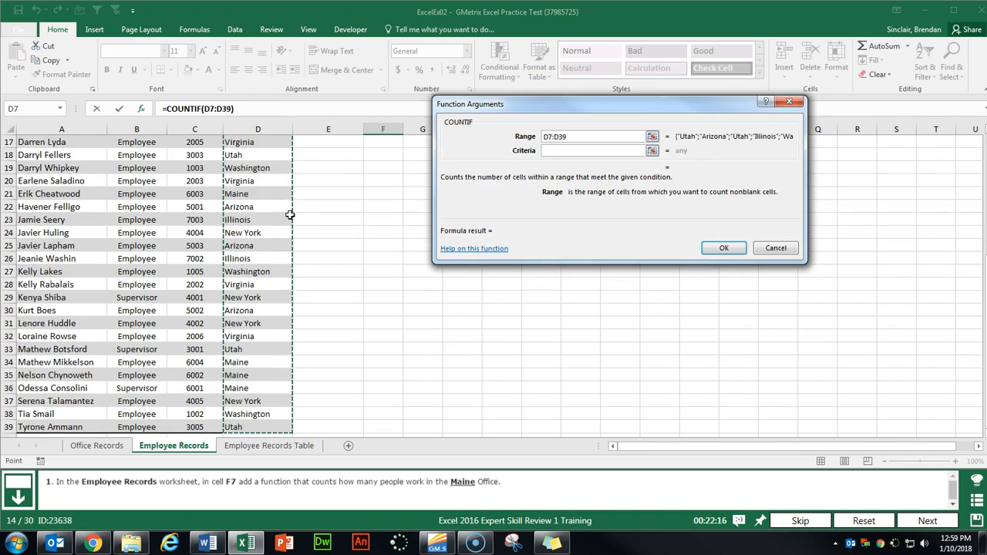
pyautogui.press('Tab')
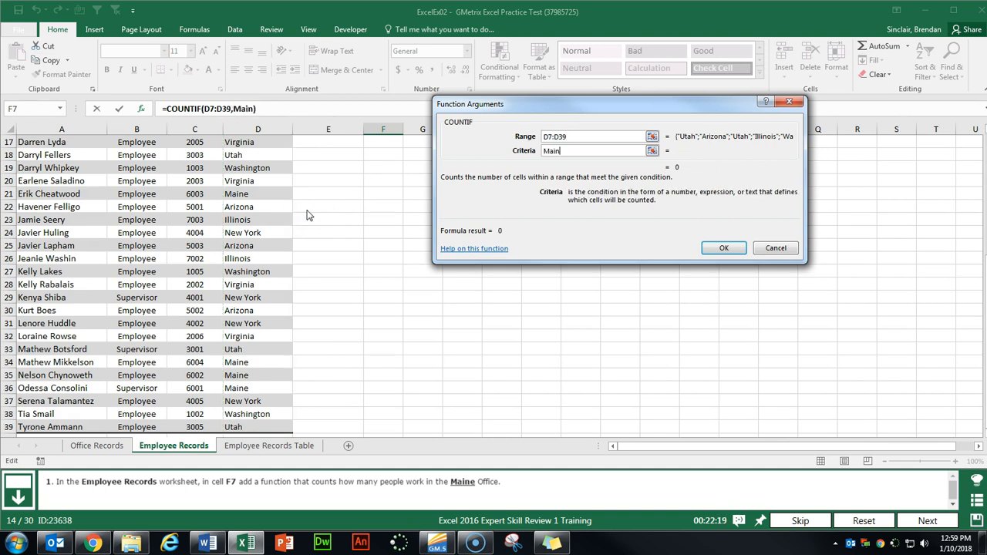
pyautogui.press('Return')
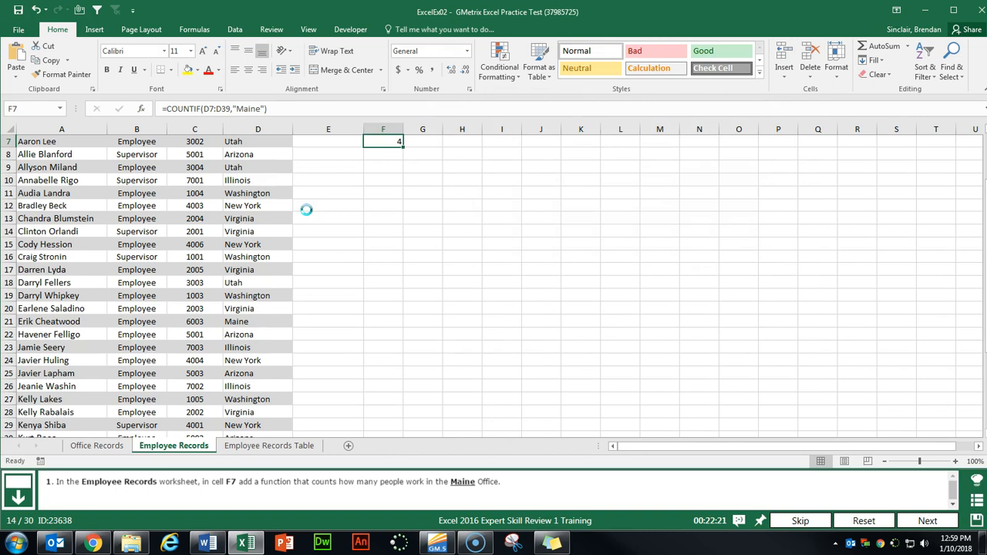
pyautogui.scroll(2, 357, 214)
pyautogui.click(925, 520)
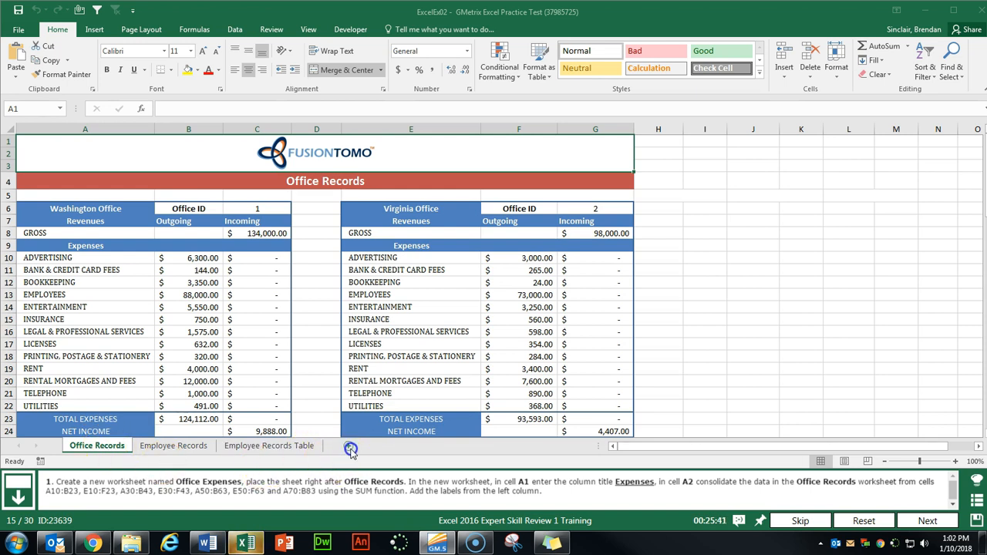
# - Add a sheet named Office Expenses after Office Records with Expenses in A1
pyautogui.click(350, 449)
pyautogui.doubleClick(152, 446)
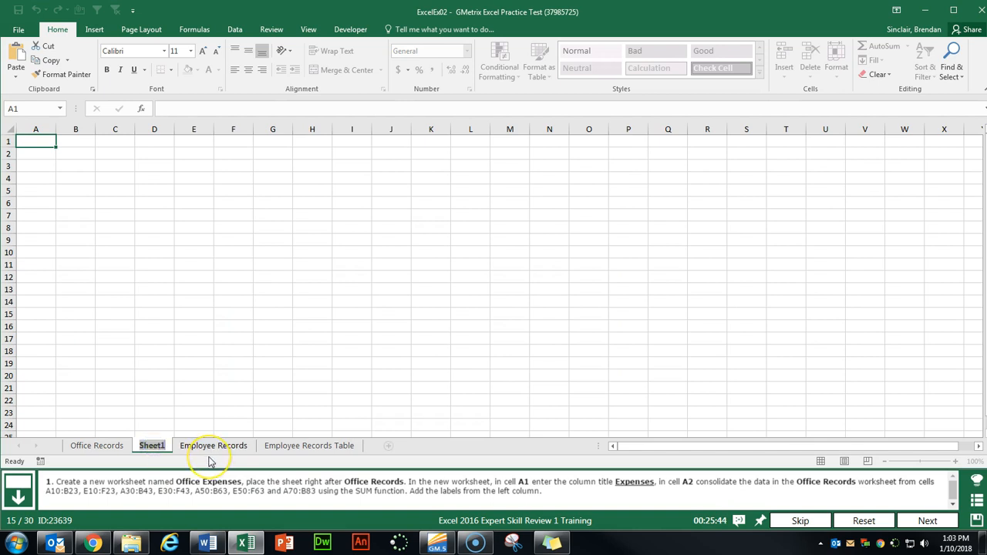
pyautogui.write('Office')
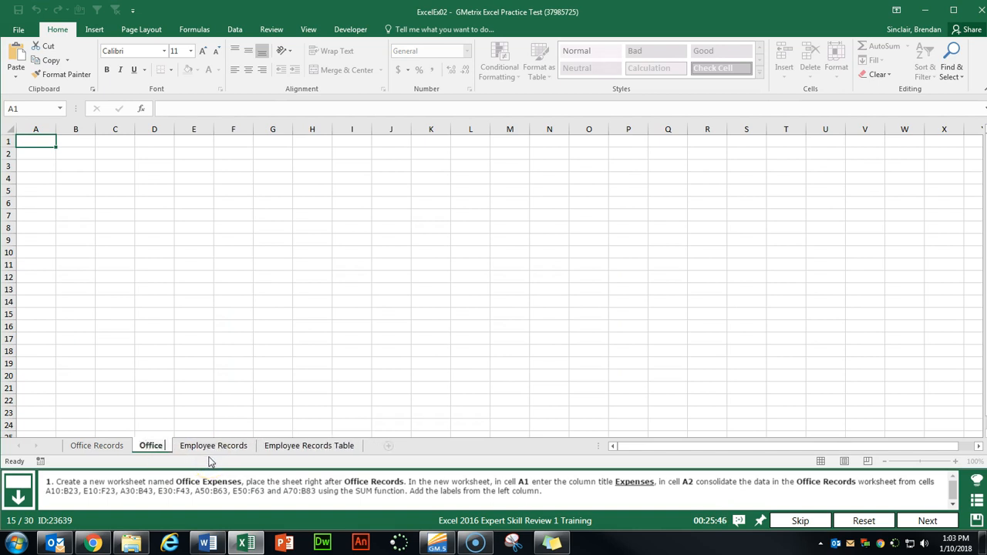
pyautogui.write(' Expenses')
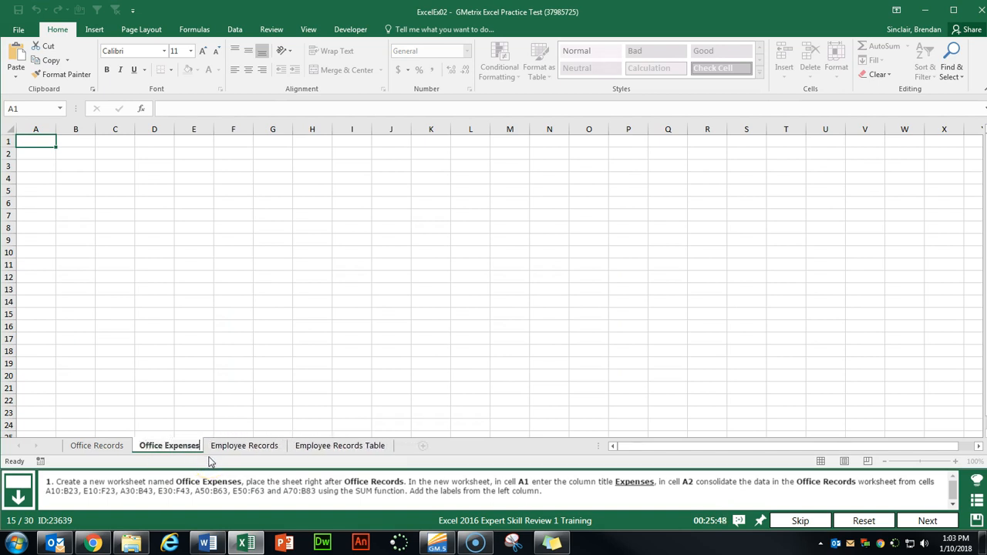
pyautogui.press('Return')
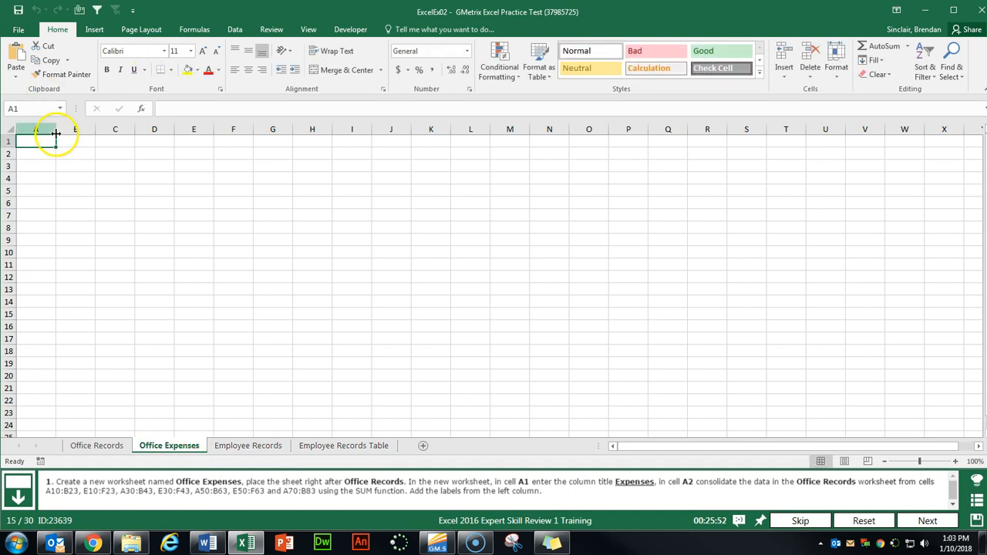
pyautogui.write('Expenses')
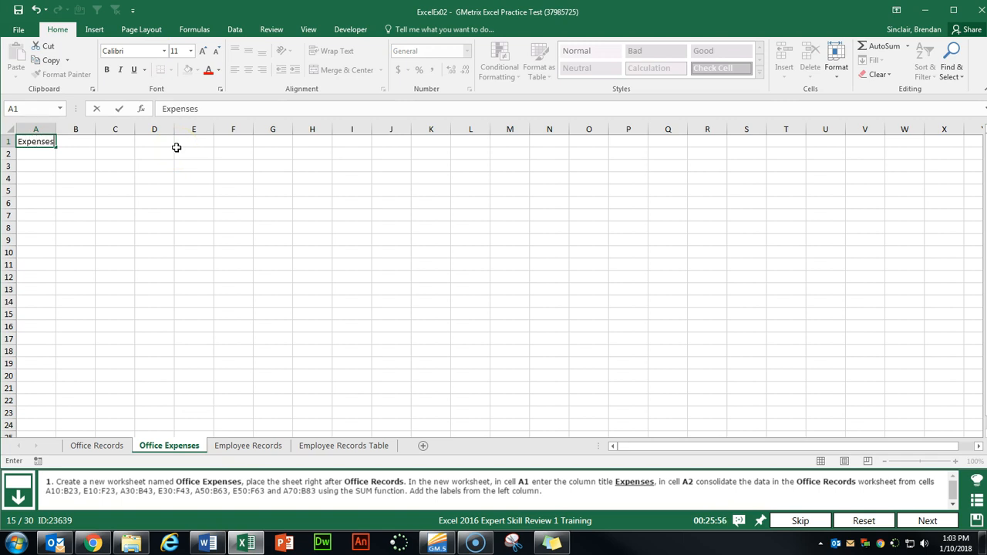
pyautogui.press('Return')
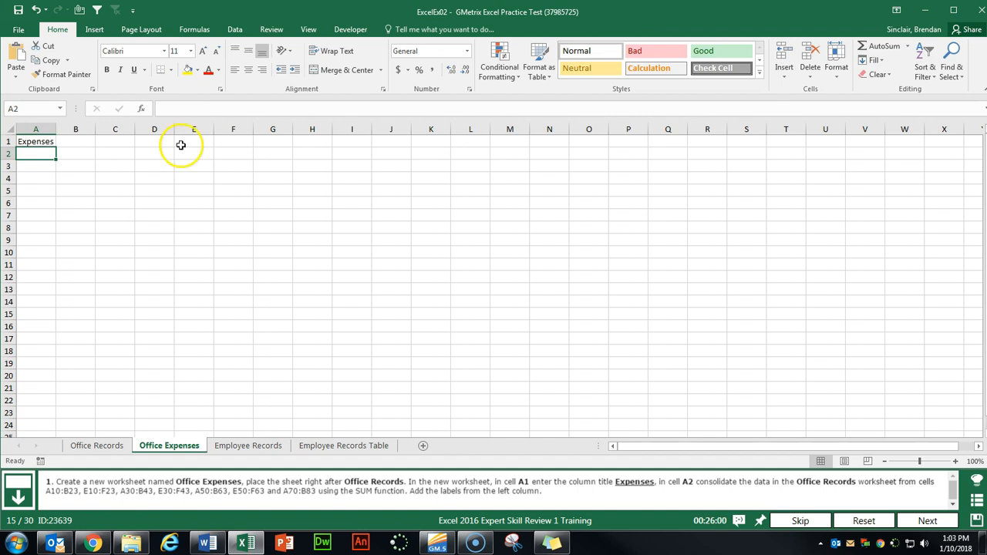
pyautogui.click(235, 30)
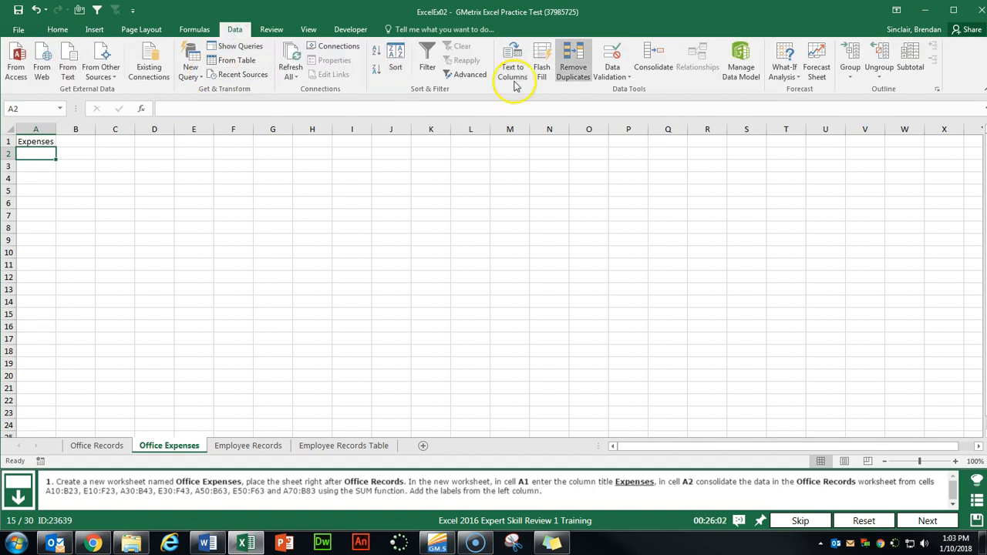
# - In Consolidate, add Office Records sources A10:B23, E10:F23, A30:B43 and E30:F43
pyautogui.click(656, 71)
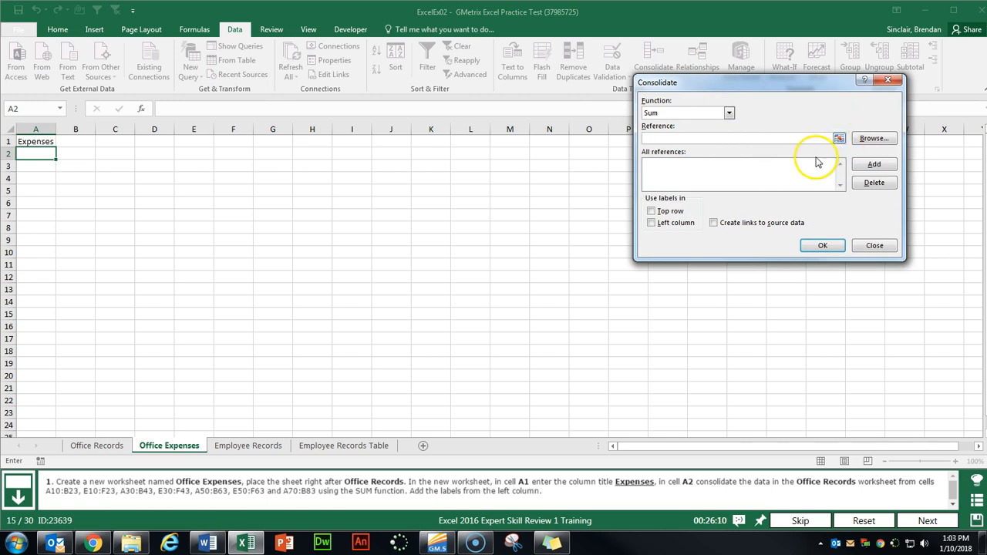
pyautogui.click(781, 140)
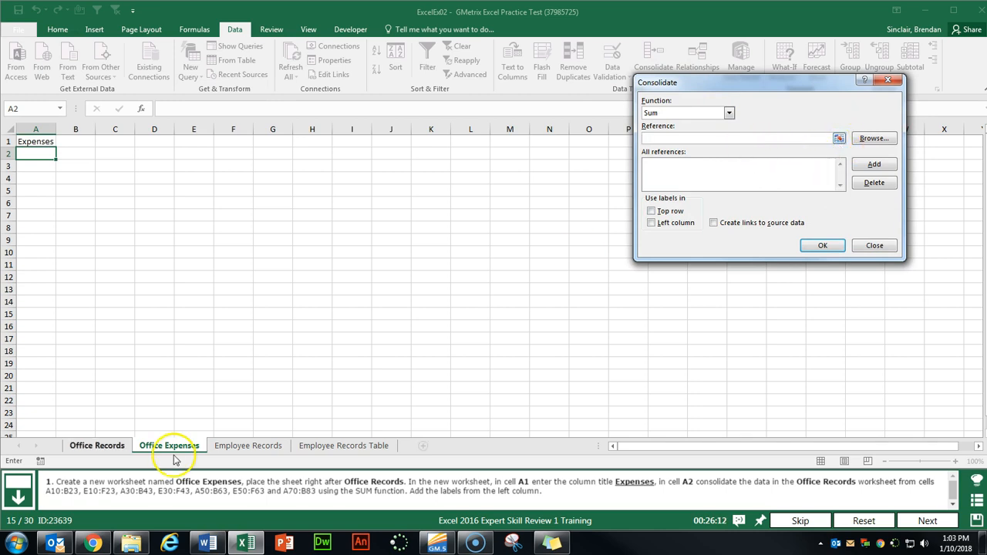
pyautogui.click(97, 447)
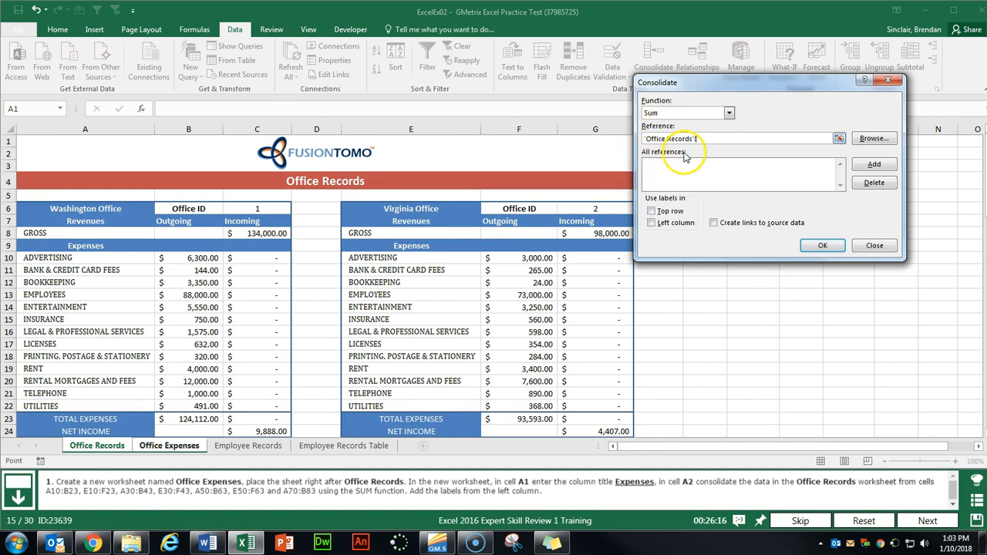
pyautogui.moveTo(49, 259); pyautogui.dragTo(164, 408)
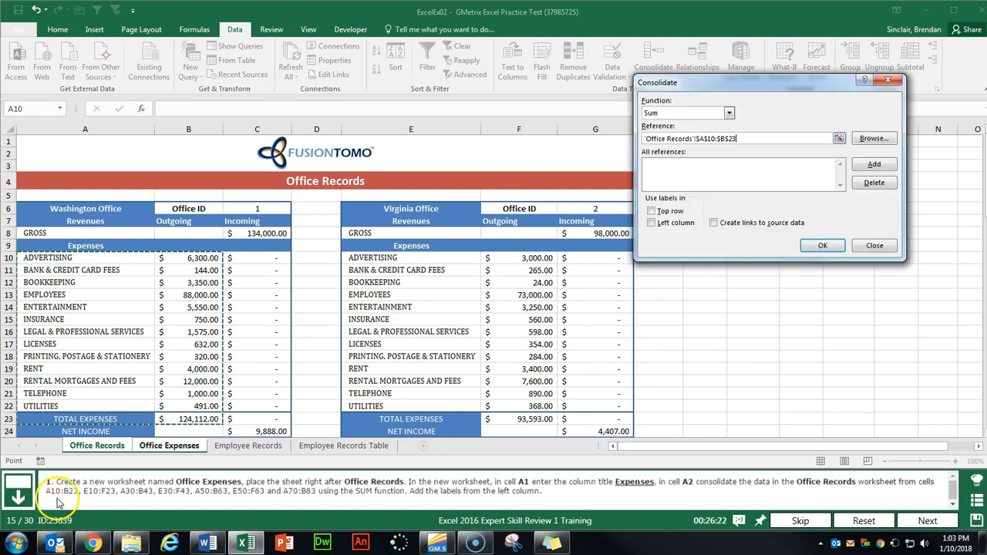
pyautogui.click(868, 166)
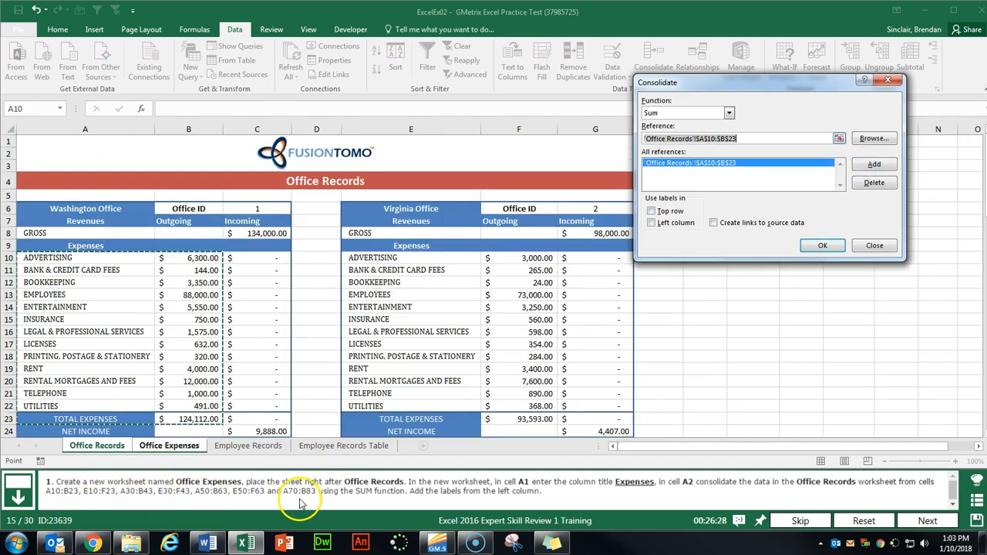
pyautogui.moveTo(432, 258); pyautogui.dragTo(501, 422)
pyautogui.click(874, 164)
pyautogui.scroll(-7, 145, 367)
pyautogui.moveTo(87, 240); pyautogui.dragTo(177, 404)
pyautogui.click(874, 164)
pyautogui.moveTo(417, 242); pyautogui.dragTo(518, 403)
pyautogui.click(874, 164)
# - Add A50:B63, E50:F63 and A70:B83, use left-column labels, run the Sum consolidation, and autofit column B
pyautogui.scroll(-9, 176, 231)
pyautogui.moveTo(146, 154); pyautogui.dragTo(185, 314)
pyautogui.click(865, 162)
pyautogui.moveTo(420, 153); pyautogui.dragTo(520, 314)
pyautogui.click(875, 163)
pyautogui.scroll(-6, 115, 180)
pyautogui.moveTo(115, 181); pyautogui.dragTo(211, 340)
pyautogui.click(871, 165)
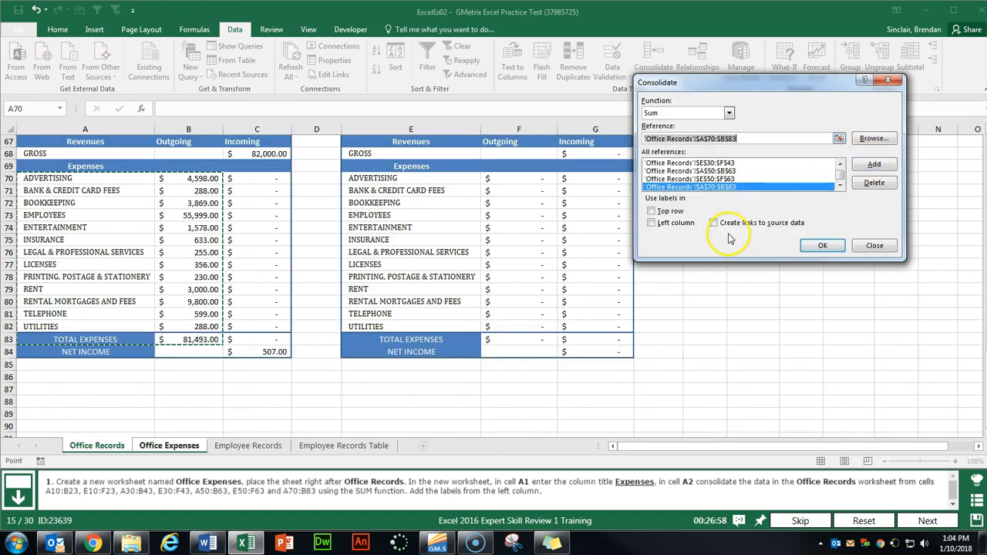
pyautogui.click(652, 223)
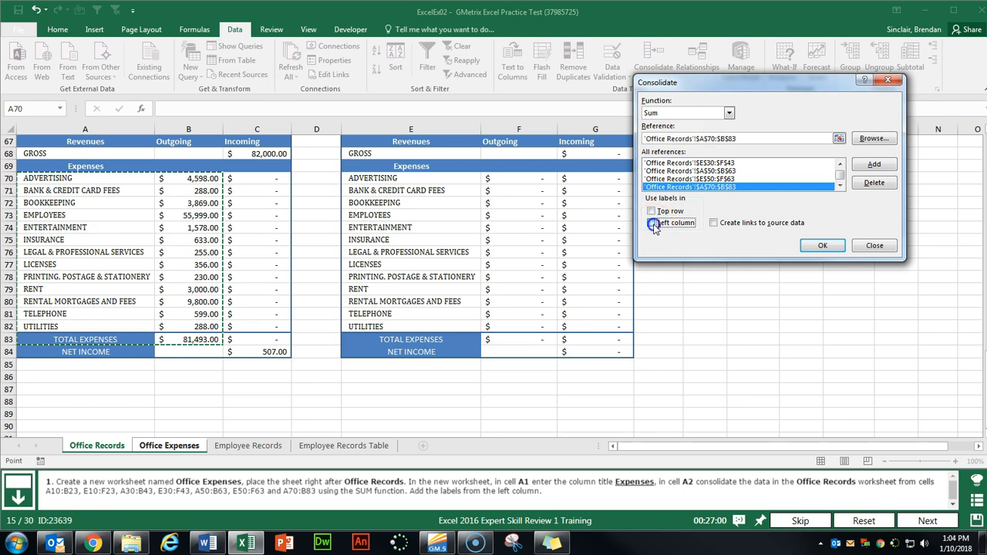
pyautogui.click(821, 245)
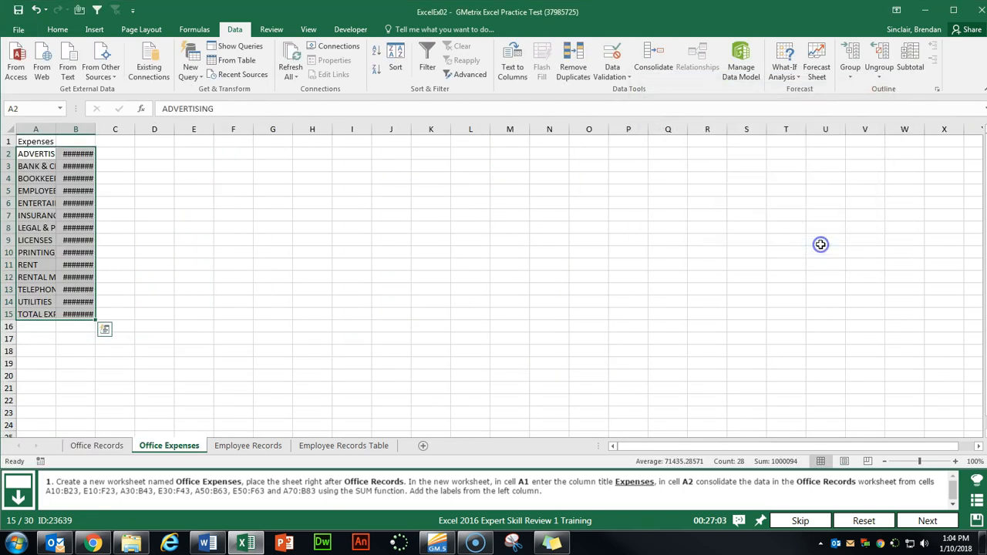
pyautogui.click(77, 191)
pyautogui.doubleClick(97, 131)
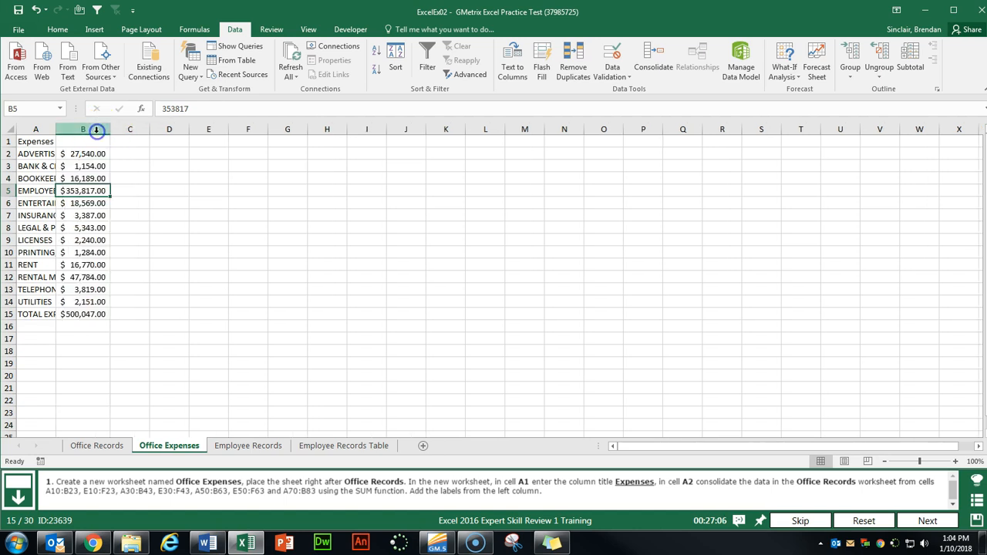